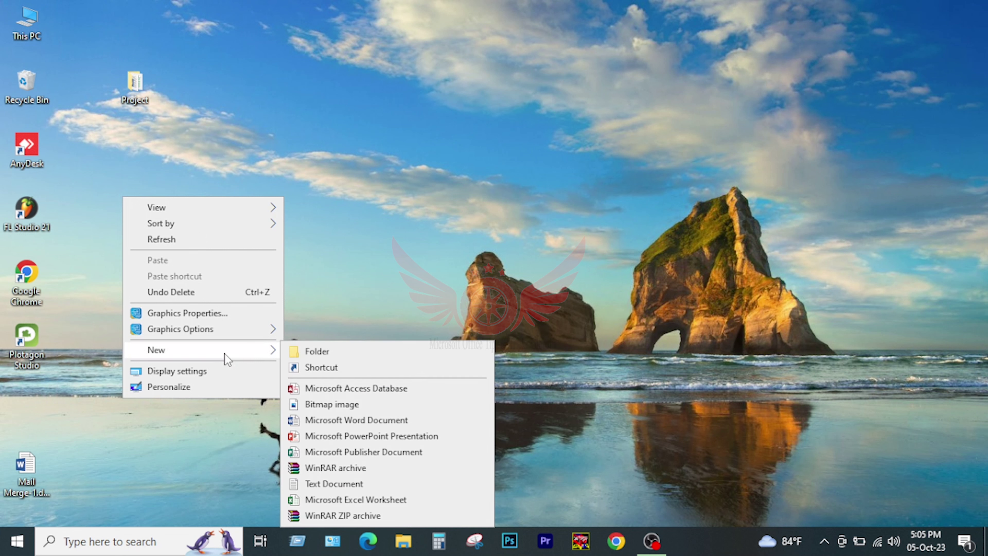
- Create a new Microsoft Word document named "Page SetUp" on the desktop and open it
{"action": "left_click", "coordinate": [335, 422]}
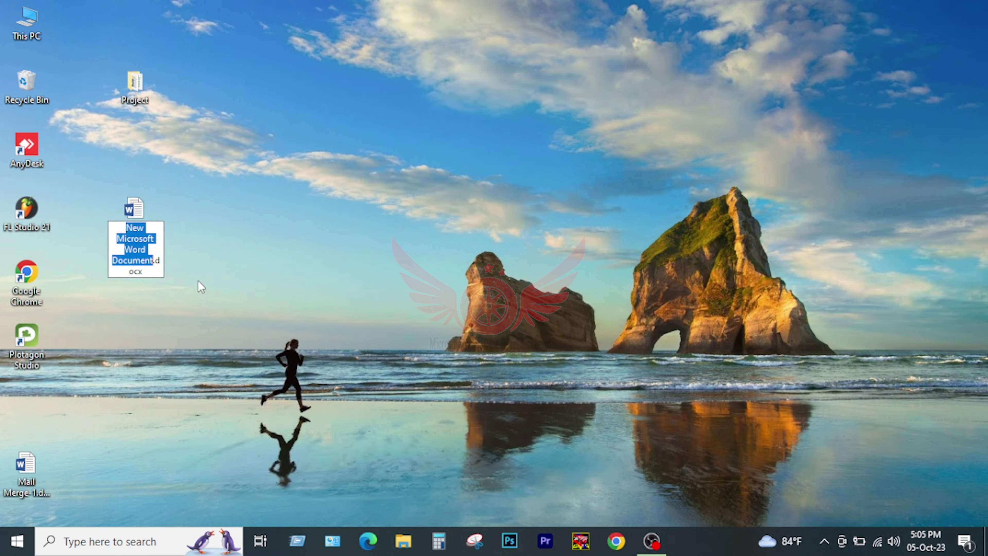
{"action": "type", "text": "Page"}
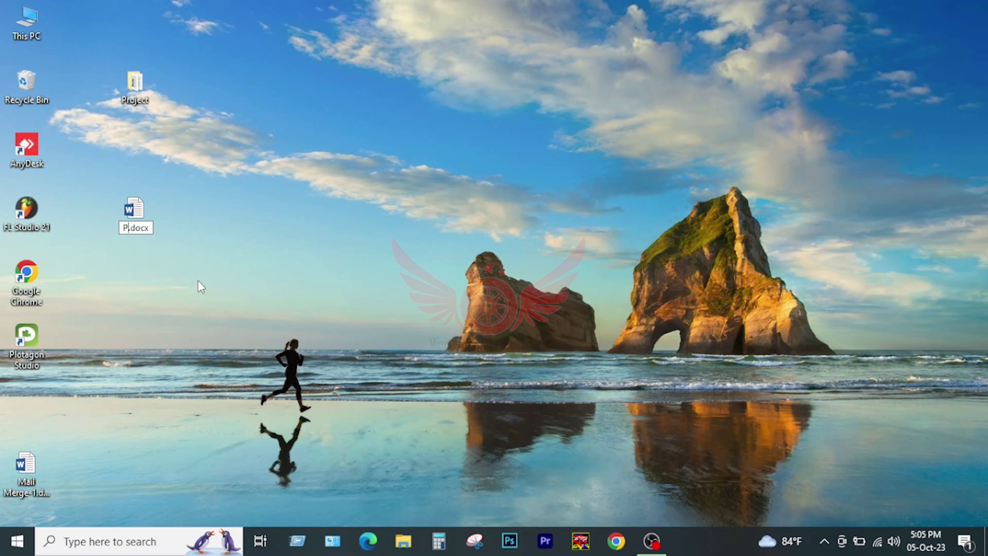
{"action": "type", "text": " Set"}
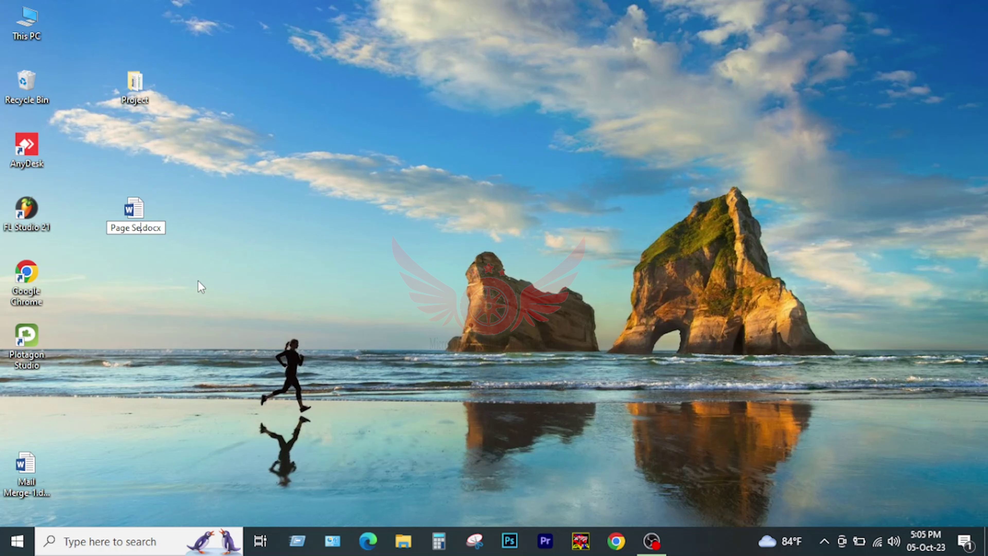
{"action": "type", "text": "Up"}
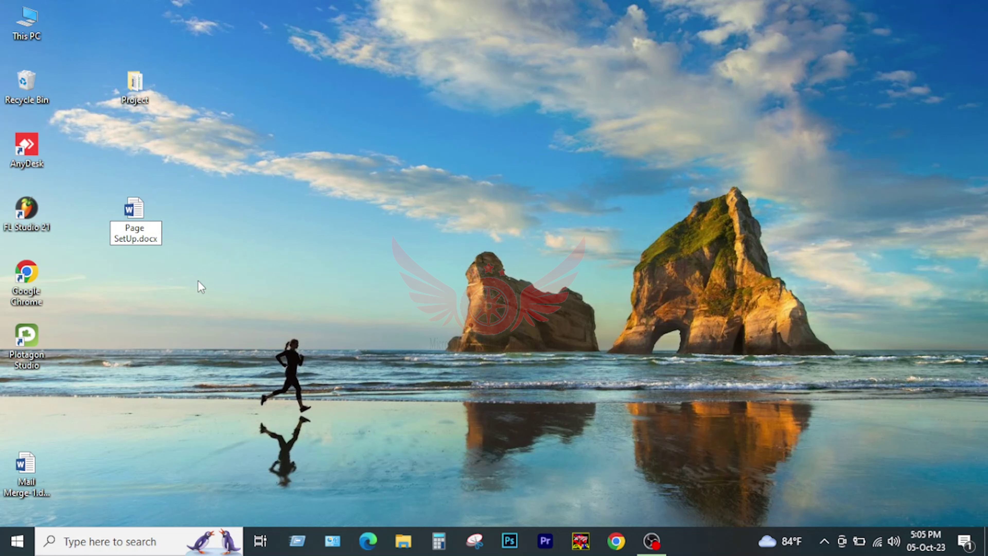
{"action": "left_click", "coordinate": [146, 209]}
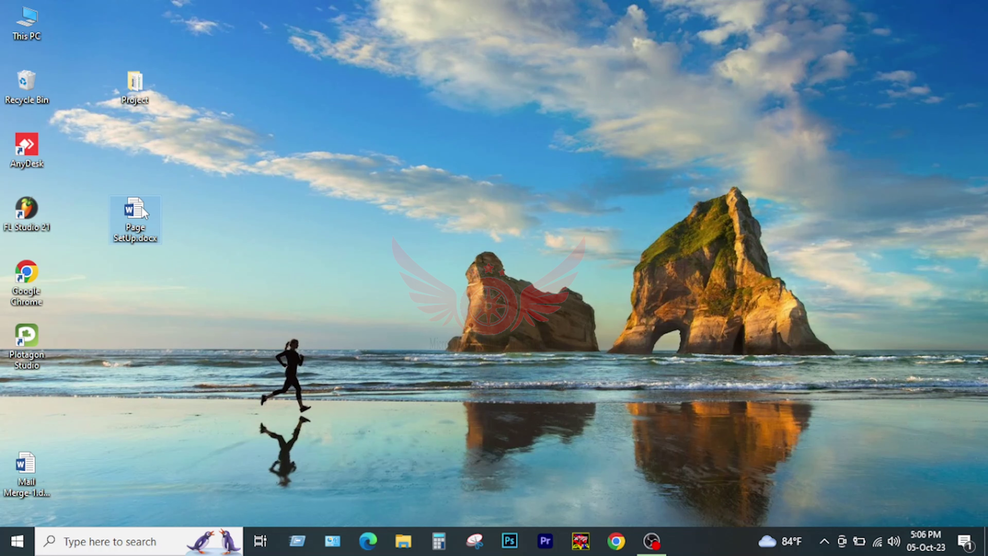
{"action": "double_click", "coordinate": [142, 208]}
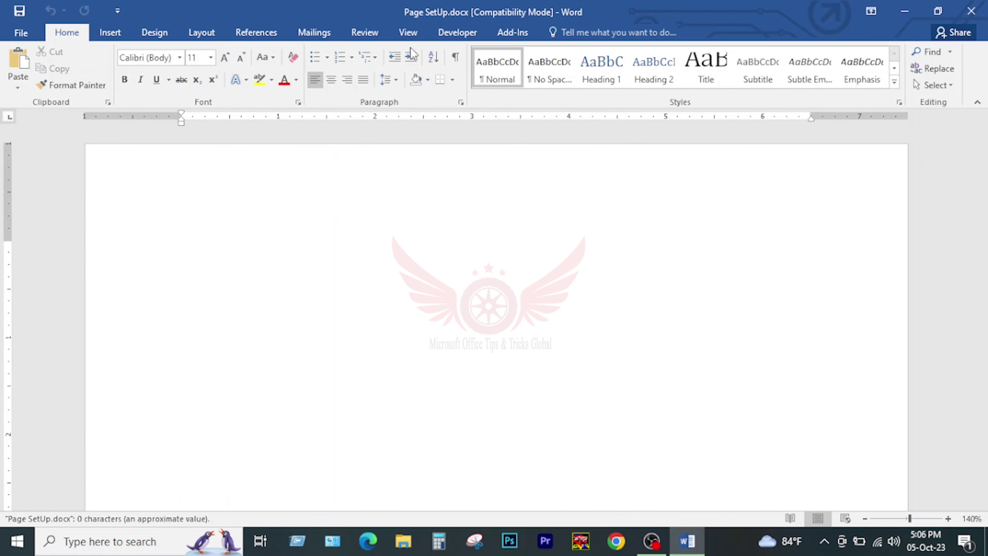
- Hide the document's ruler and show it again
{"action": "left_click", "coordinate": [413, 39]}
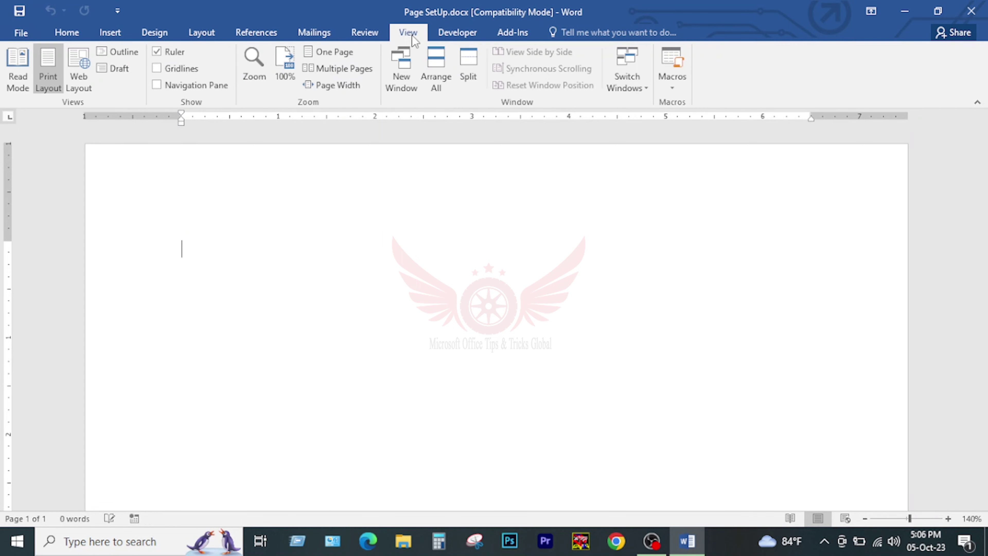
{"action": "left_click", "coordinate": [156, 52]}
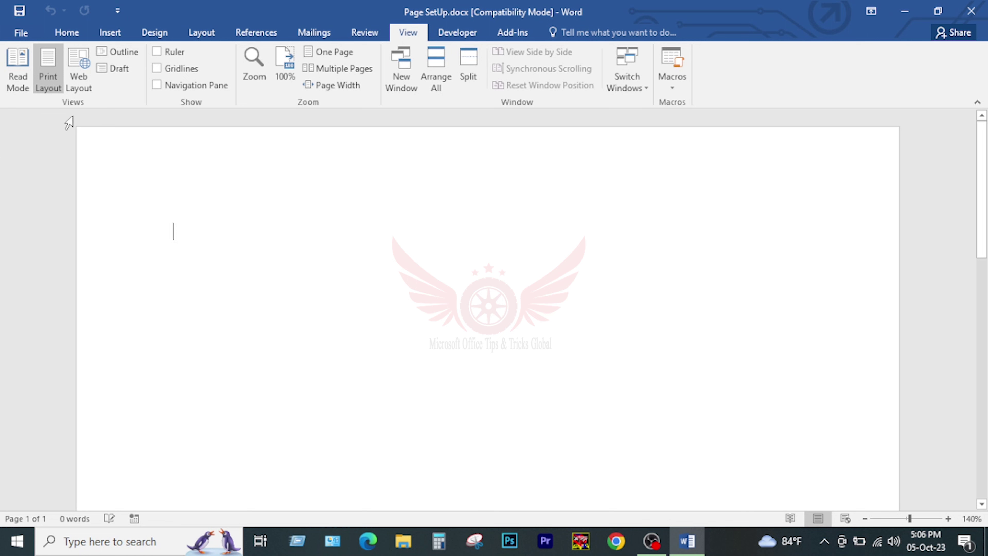
{"action": "left_click", "coordinate": [162, 52]}
- Show the Navigation Pane beside the document and hide it again
{"action": "left_click", "coordinate": [156, 88]}
{"action": "left_click", "coordinate": [155, 86]}
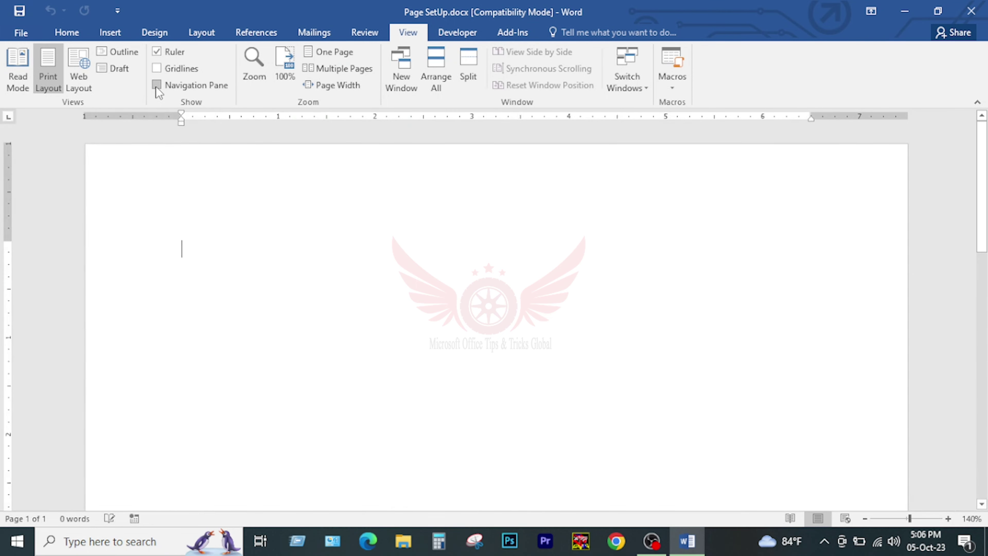
{"action": "left_click", "coordinate": [156, 86]}
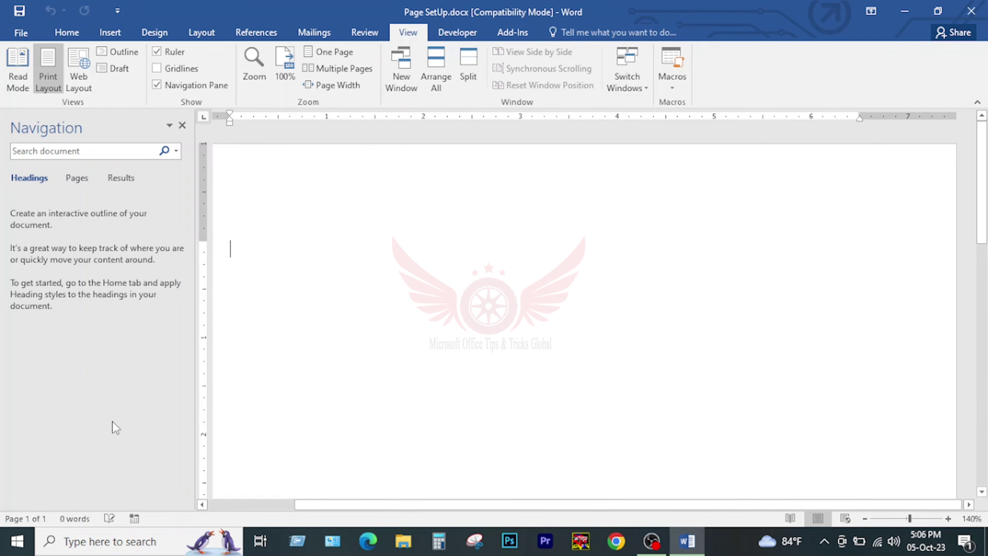
{"action": "left_click", "coordinate": [163, 89]}
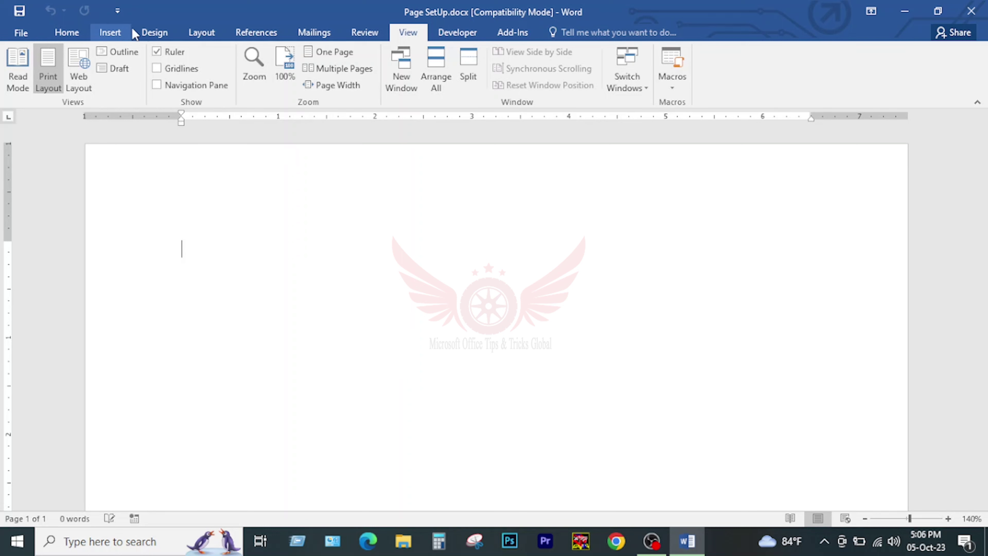
- Set the document's paper size to A4 and zoom out to view the whole page
{"action": "left_click", "coordinate": [206, 37]}
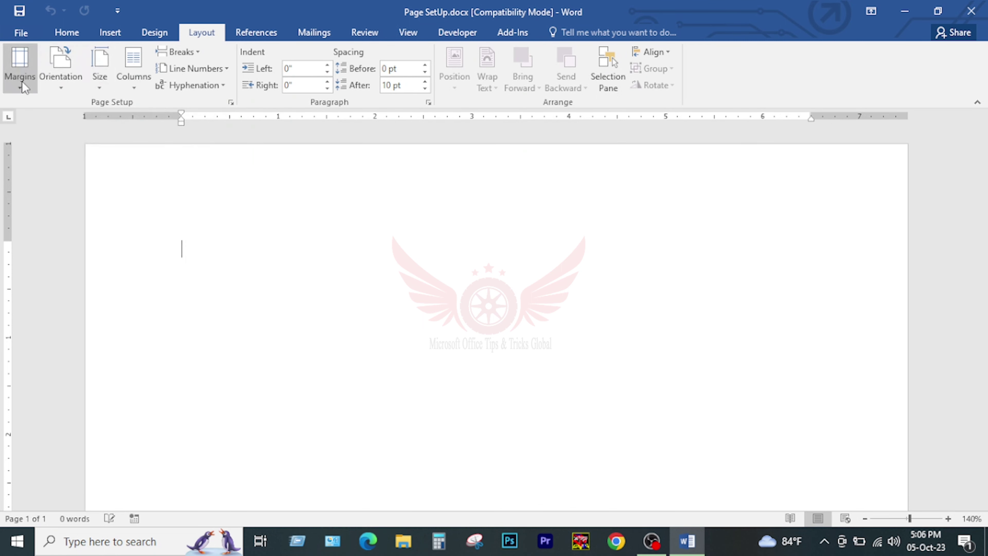
{"action": "left_click", "coordinate": [102, 81]}
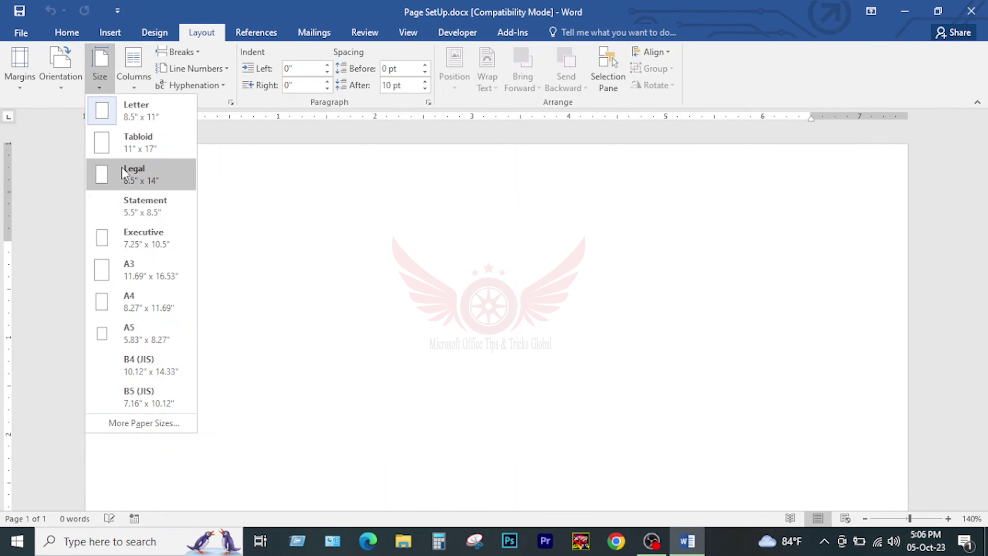
{"action": "left_click", "coordinate": [150, 306]}
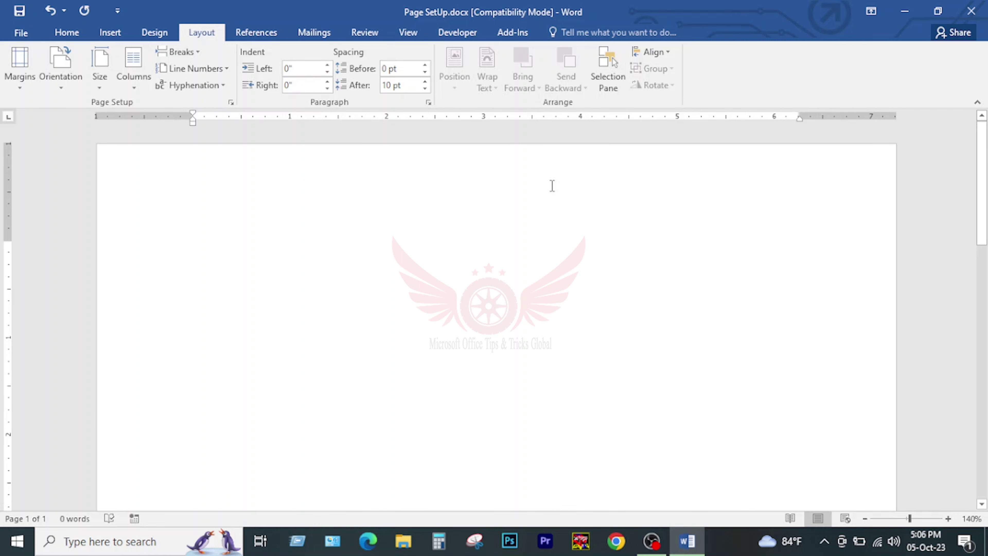
{"action": "scroll", "coordinate": [551, 186], "scroll_direction": "down", "scroll_amount": 10}
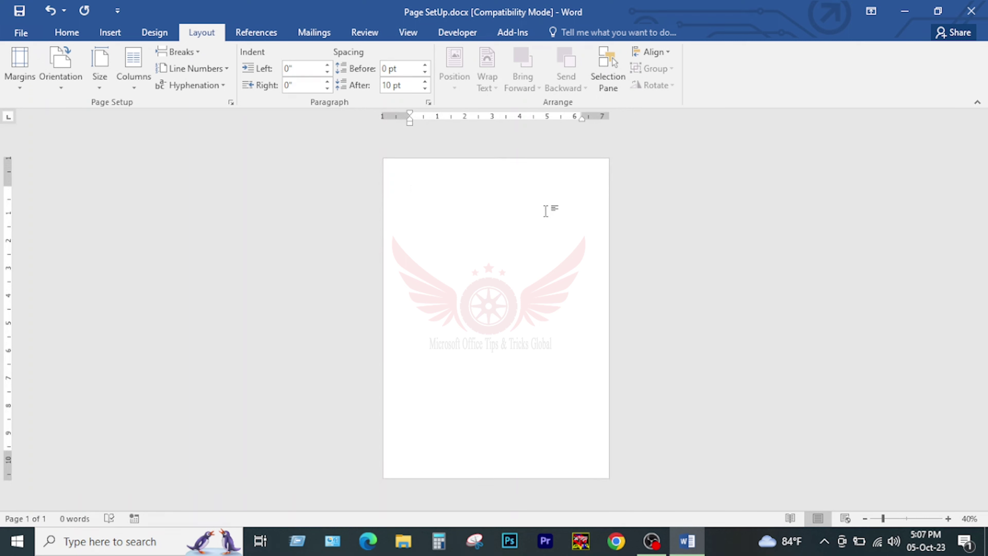
{"action": "scroll", "coordinate": [547, 210], "scroll_direction": "down", "scroll_amount": 1}
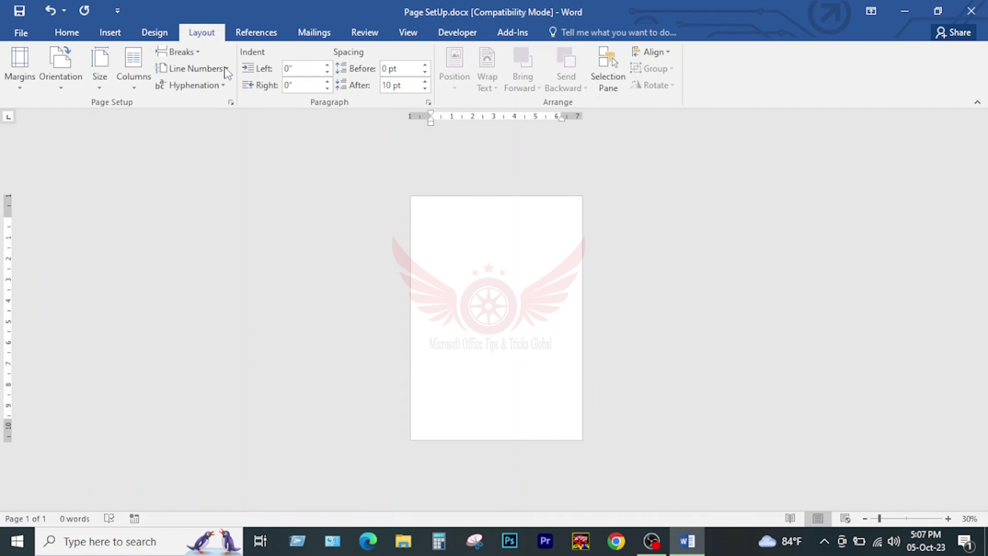
- Try the Legal, A3 and A4 paper sizes in turn to compare the page shapes
{"action": "left_click", "coordinate": [101, 81]}
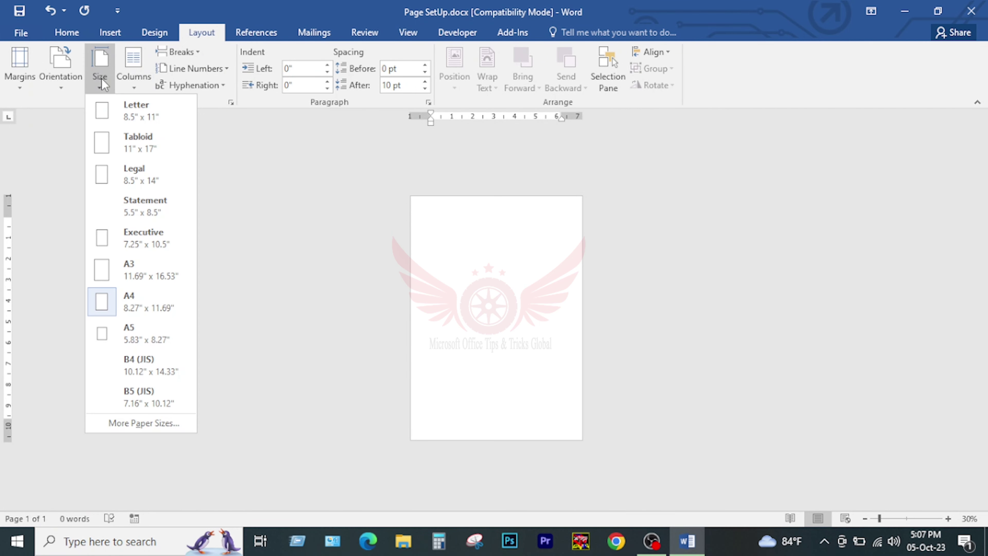
{"action": "left_click", "coordinate": [127, 183]}
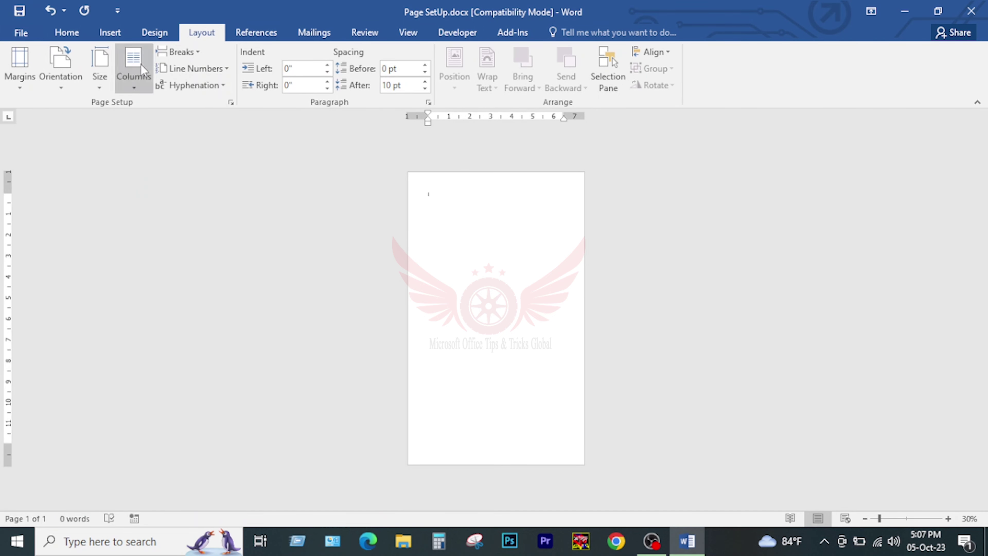
{"action": "left_click", "coordinate": [100, 80]}
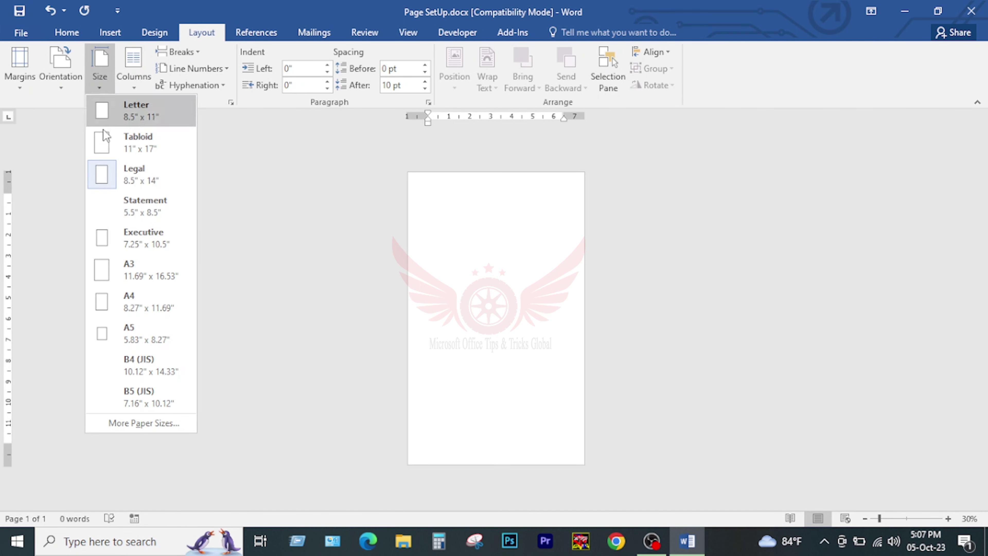
{"action": "left_click", "coordinate": [125, 270]}
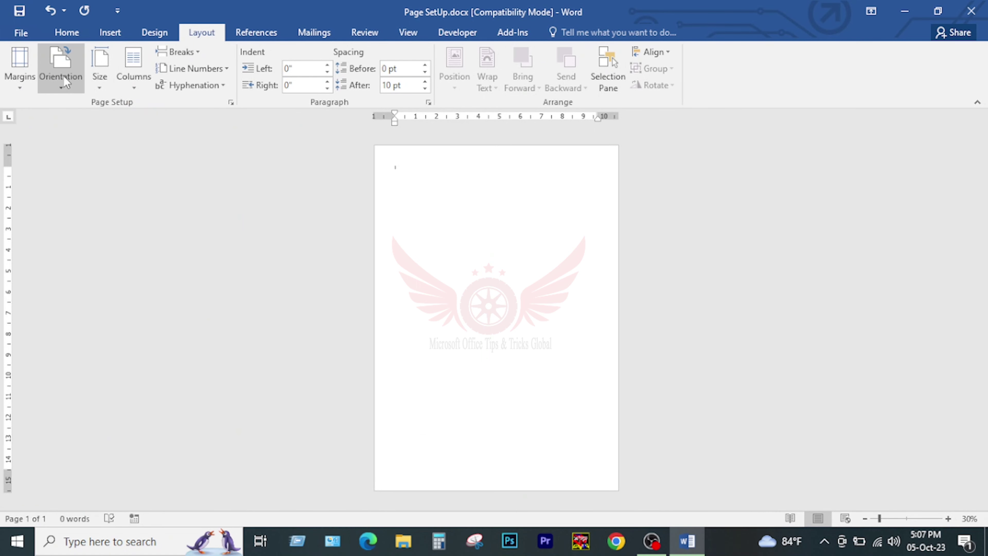
{"action": "left_click", "coordinate": [100, 78]}
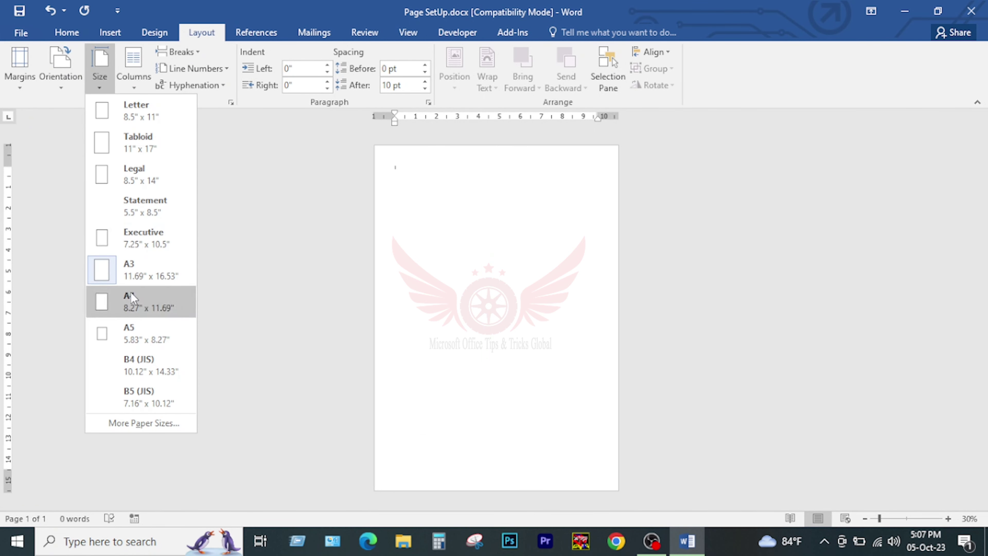
{"action": "left_click", "coordinate": [133, 308]}
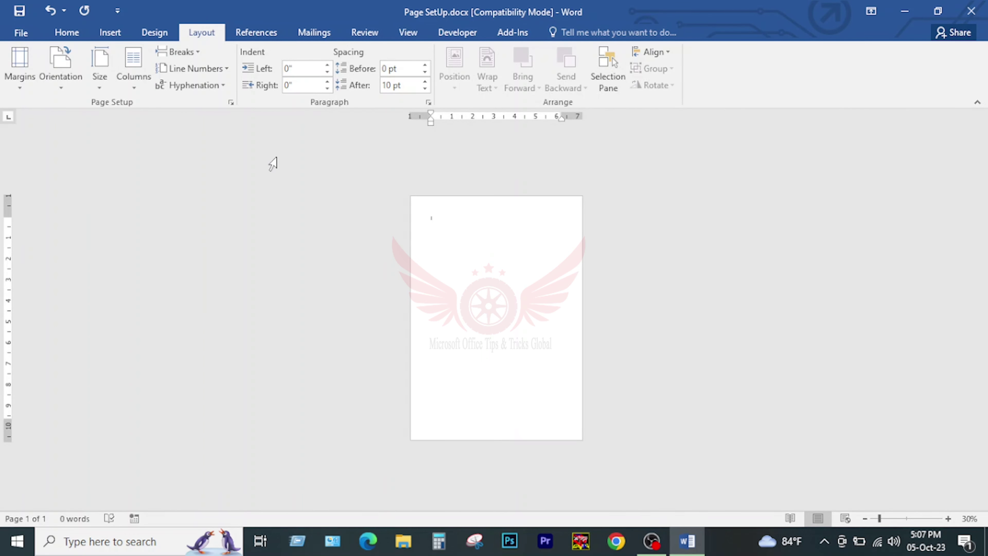
- Set the document's paper size to Legal, 8.5" x 14"
{"action": "left_click", "coordinate": [95, 85]}
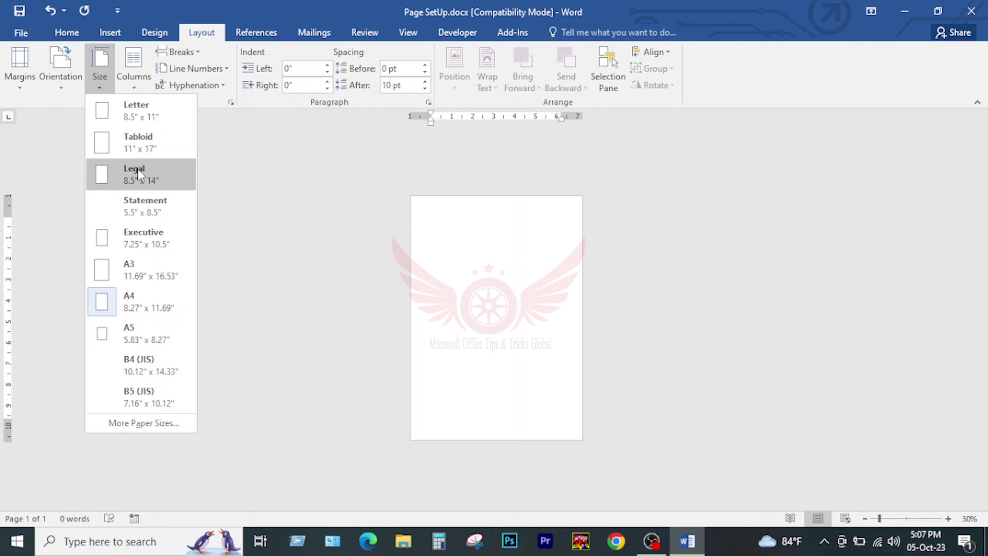
{"action": "left_click", "coordinate": [146, 172]}
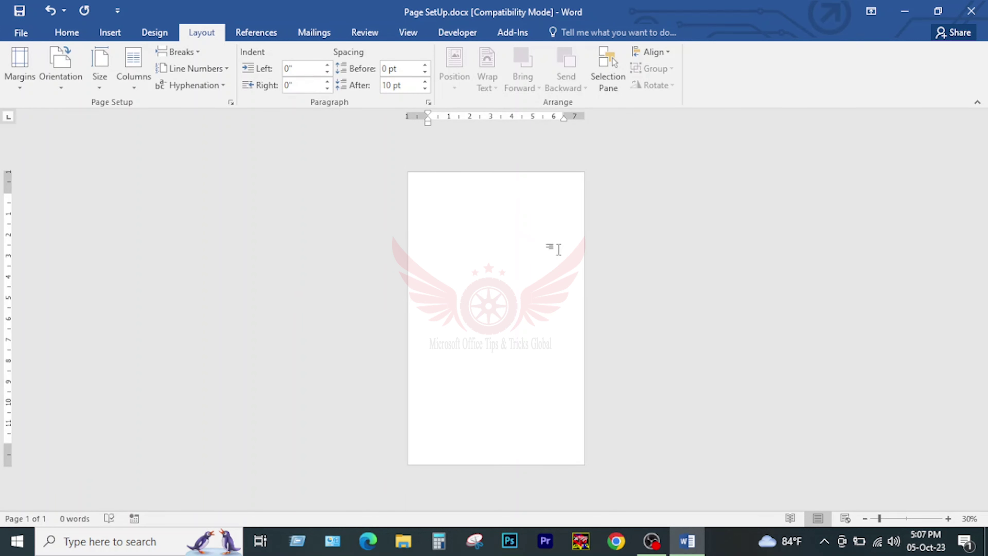
{"action": "scroll", "coordinate": [506, 221], "scroll_direction": "up", "scroll_amount": 9, "text": "ctrl"}
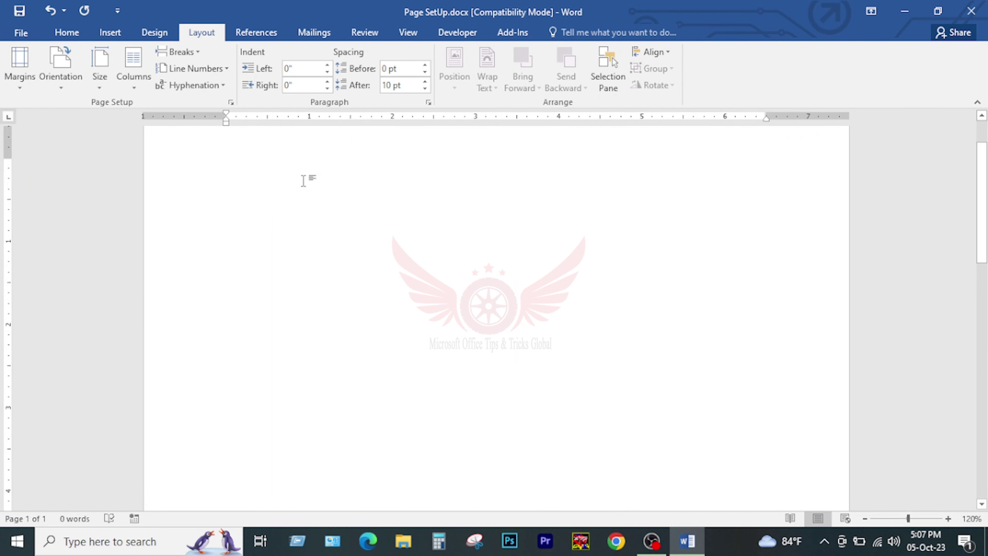
{"action": "scroll", "coordinate": [304, 179], "scroll_direction": "up", "scroll_amount": 1}
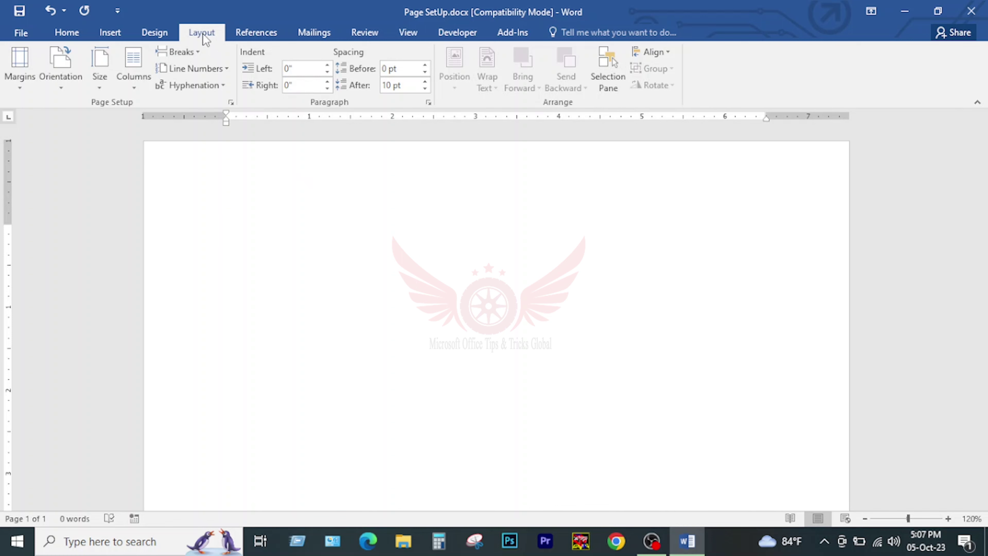
- Set the top page margin to 0.6" in the Page Setup dialog
{"action": "left_click", "coordinate": [231, 103]}
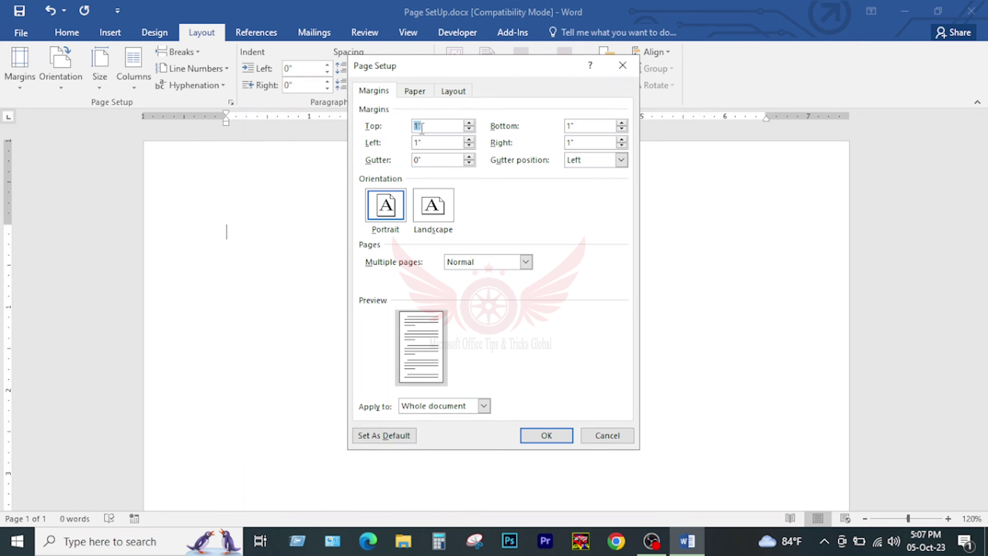
{"action": "double_click", "coordinate": [469, 129]}
{"action": "left_click", "coordinate": [469, 130]}
{"action": "left_click", "coordinate": [468, 130]}
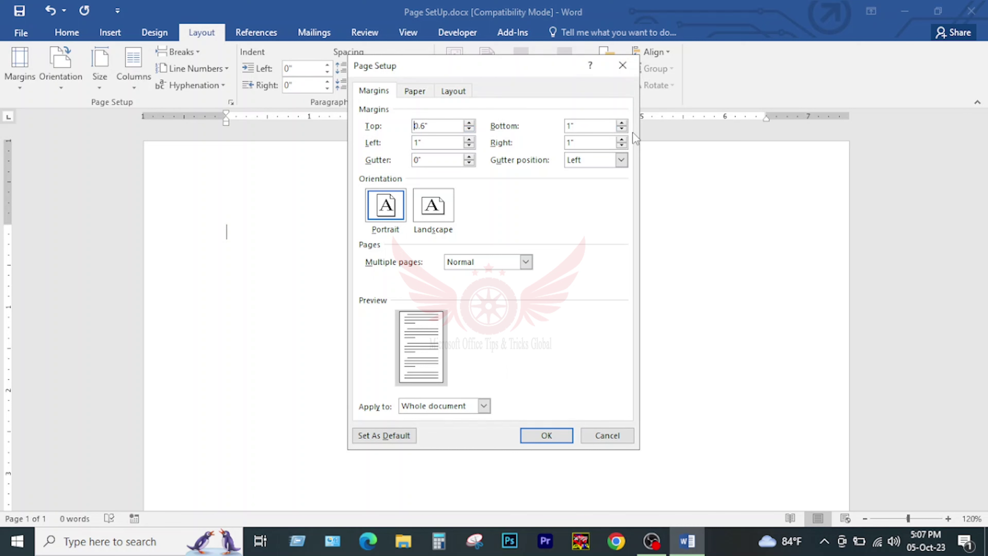
- Reduce the bottom margin, set the right margin to about 0.6" and the left to about 0.8", and apply the page setup
{"action": "left_click", "coordinate": [621, 128]}
{"action": "double_click", "coordinate": [621, 128]}
{"action": "left_click", "coordinate": [621, 128]}
{"action": "double_click", "coordinate": [621, 145]}
{"action": "left_click", "coordinate": [621, 144]}
{"action": "left_click", "coordinate": [621, 144]}
{"action": "left_click", "coordinate": [469, 145]}
{"action": "left_click", "coordinate": [551, 430]}
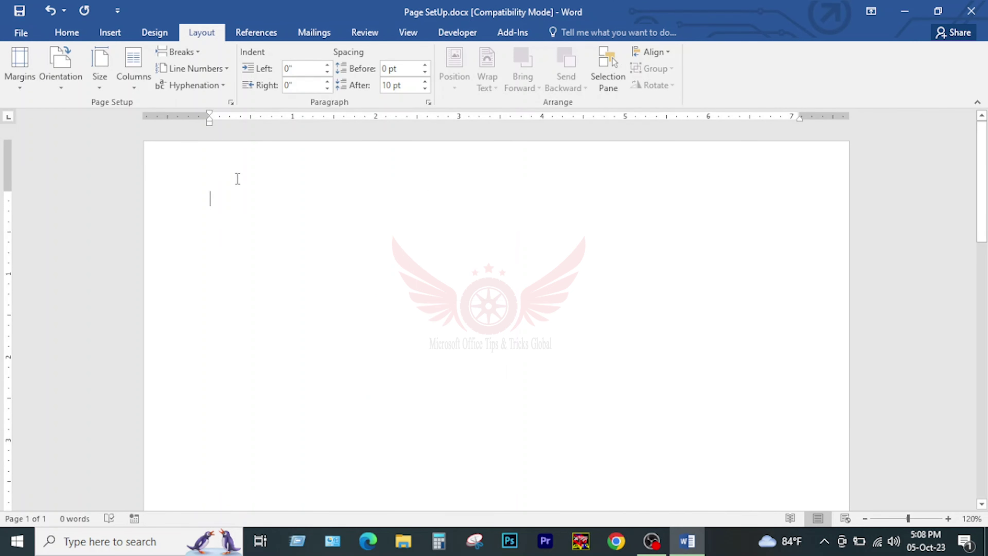
{"action": "left_click", "coordinate": [65, 87]}
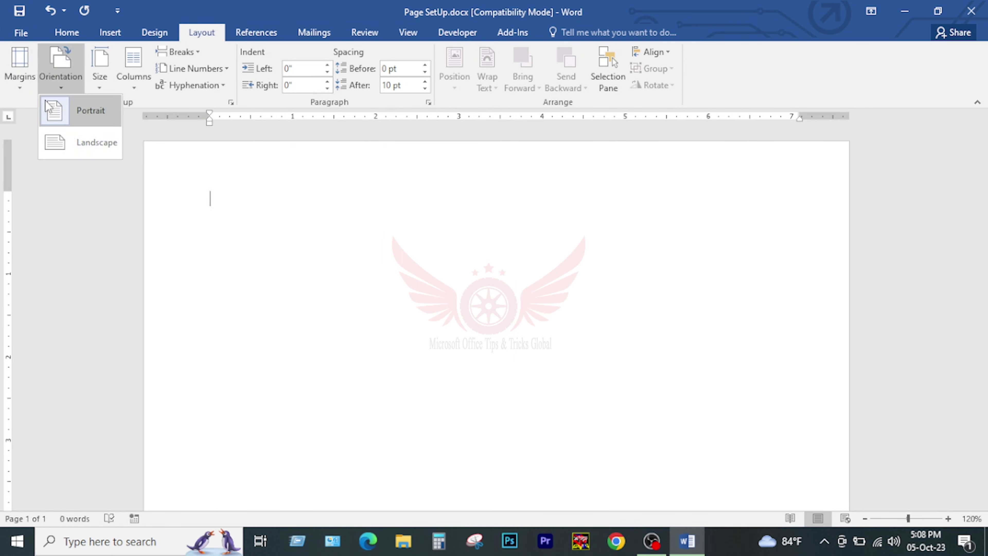
{"action": "left_click", "coordinate": [20, 84]}
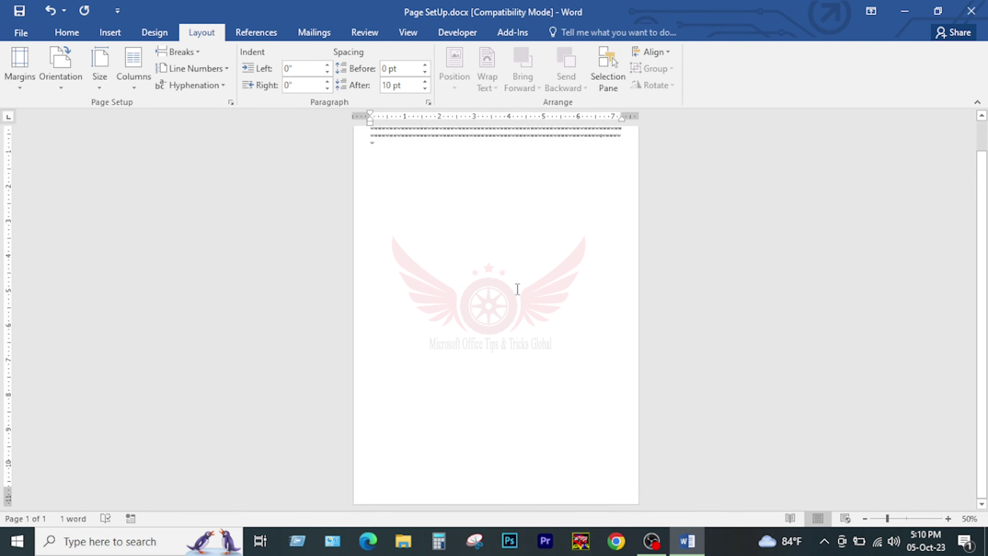
- Switch the document's page orientation to Landscape and check how the sample text reflows
{"action": "scroll", "coordinate": [516, 287], "scroll_direction": "up", "scroll_amount": 1}
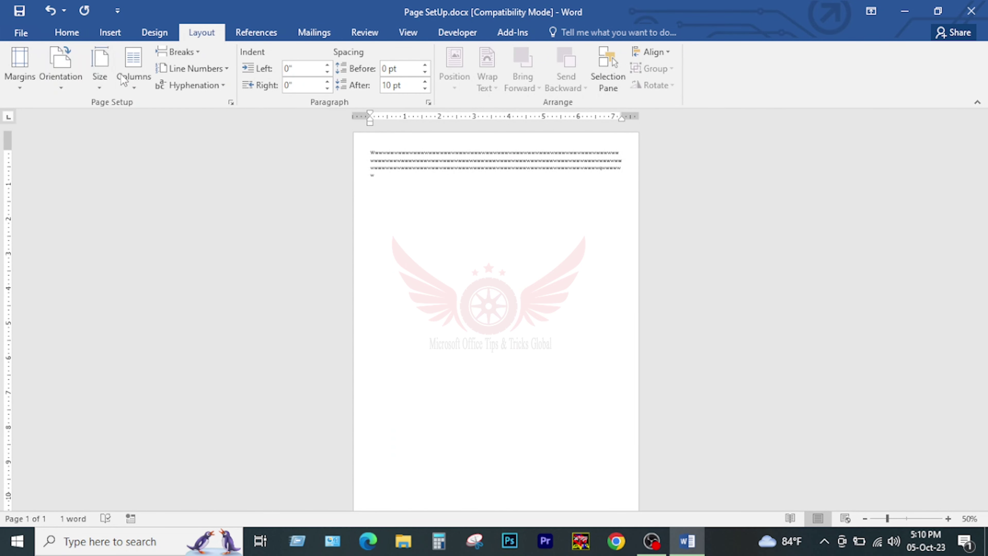
{"action": "left_click", "coordinate": [72, 69]}
{"action": "left_click", "coordinate": [64, 152]}
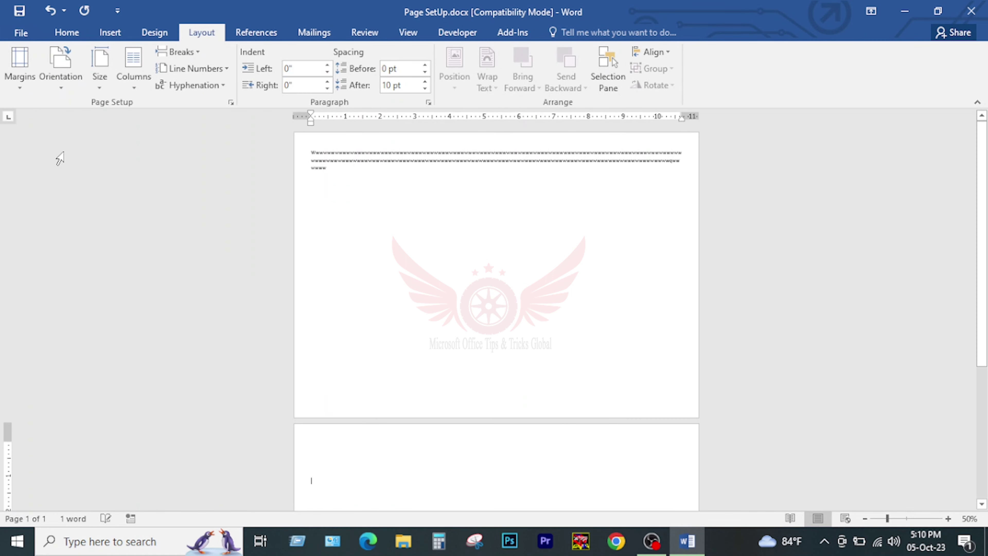
{"action": "left_click_drag", "start_coordinate": [380, 153], "coordinate": [552, 159]}
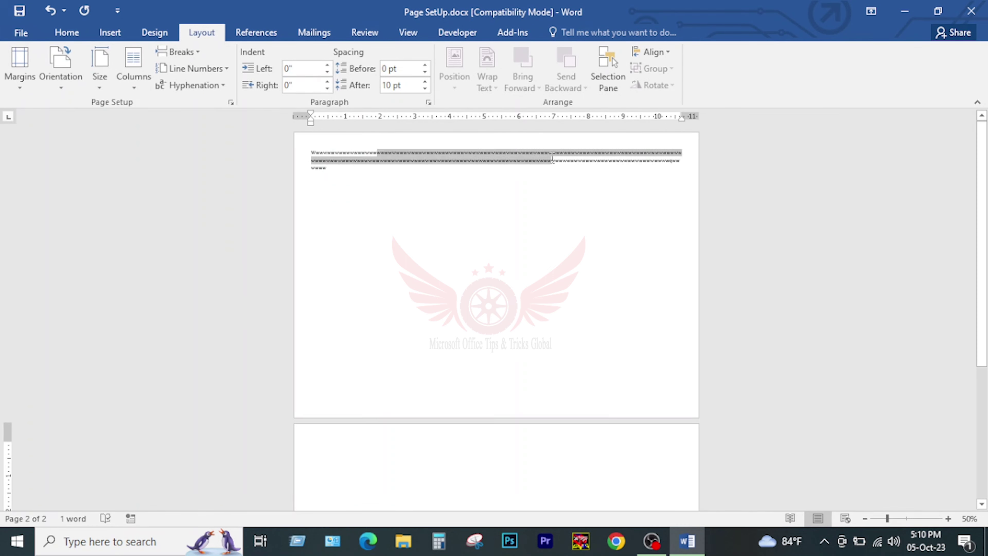
{"action": "left_click", "coordinate": [340, 170]}
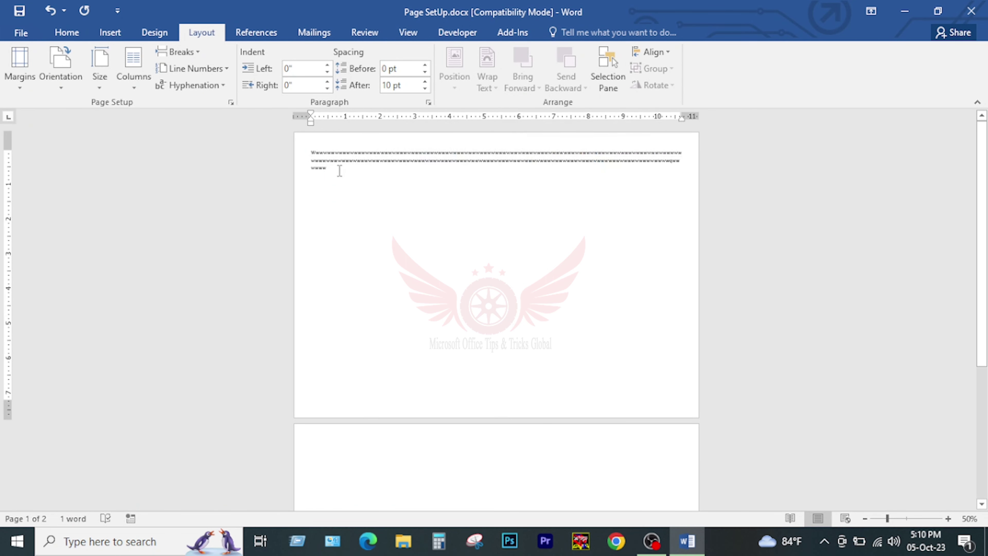
- Delete the leftover characters on the sample text's last line and switch the page orientation to Portrait
{"action": "key", "text": "BackSpace"}
{"action": "key", "text": "BackSpace"}
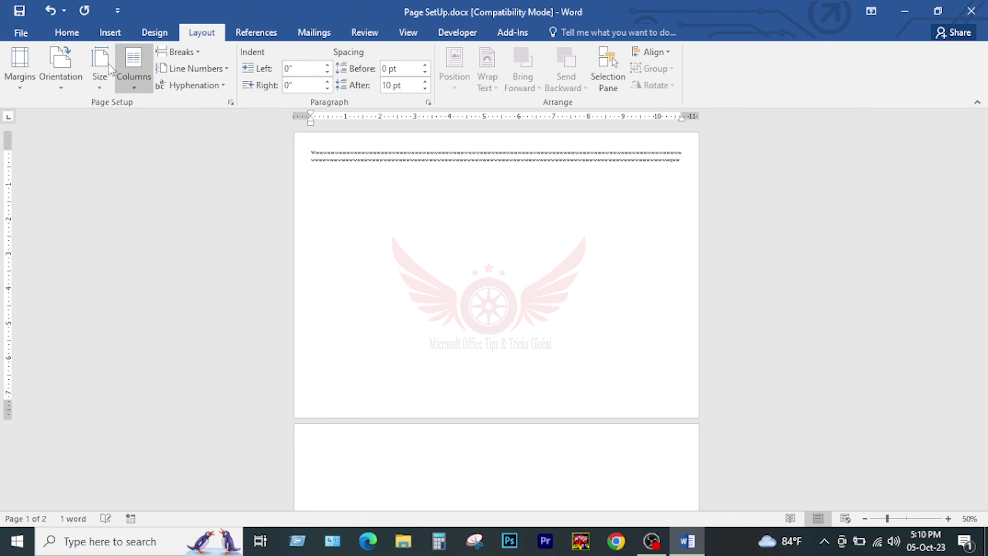
{"action": "left_click", "coordinate": [58, 75]}
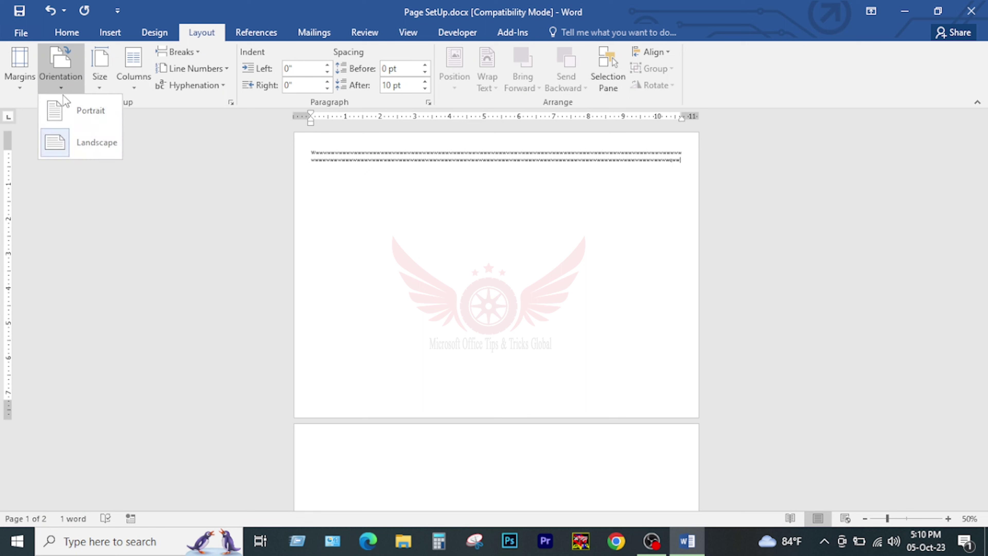
{"action": "left_click", "coordinate": [67, 117]}
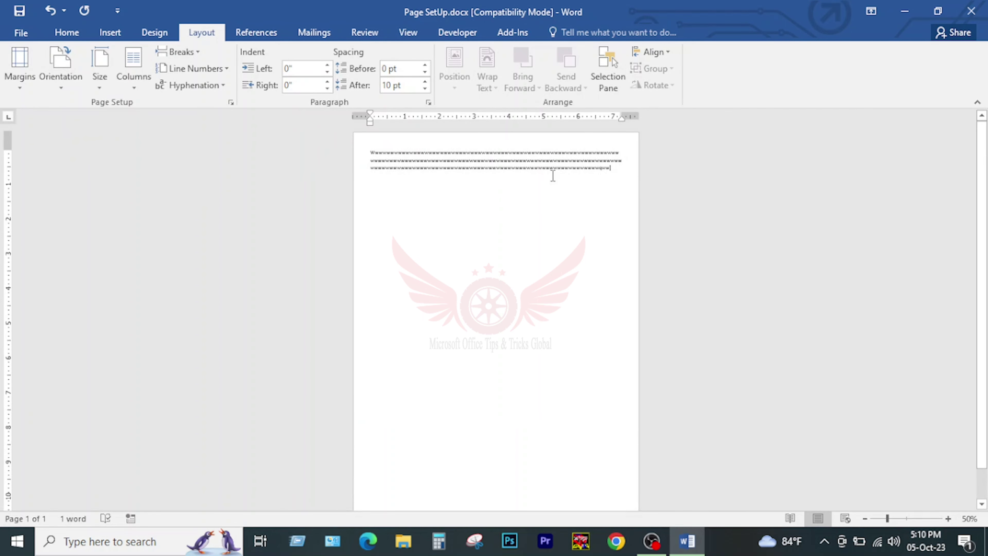
{"action": "scroll", "coordinate": [564, 215], "scroll_direction": "down", "scroll_amount": 1}
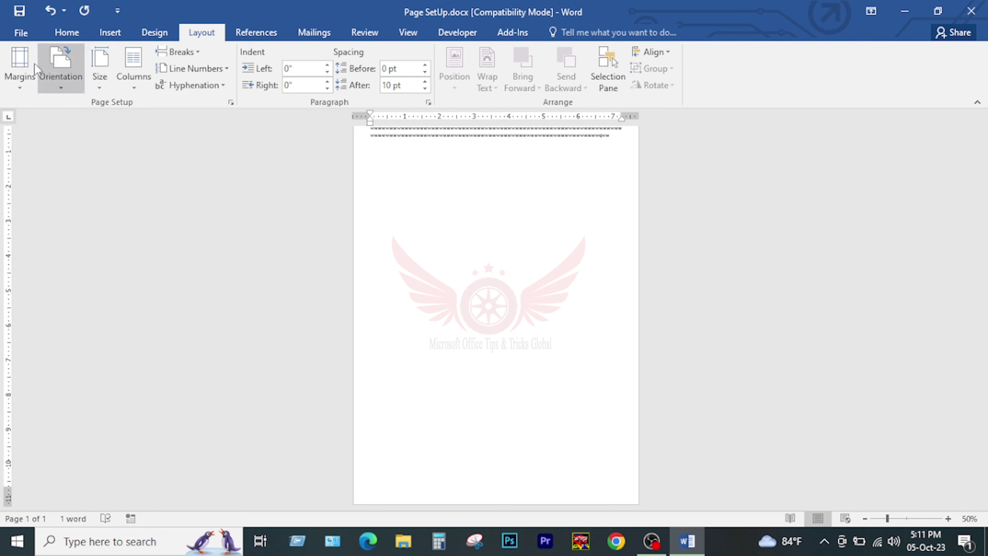
- Switch the page orientation to Landscape and look over the preset margin choices without changing them
{"action": "left_click", "coordinate": [64, 80]}
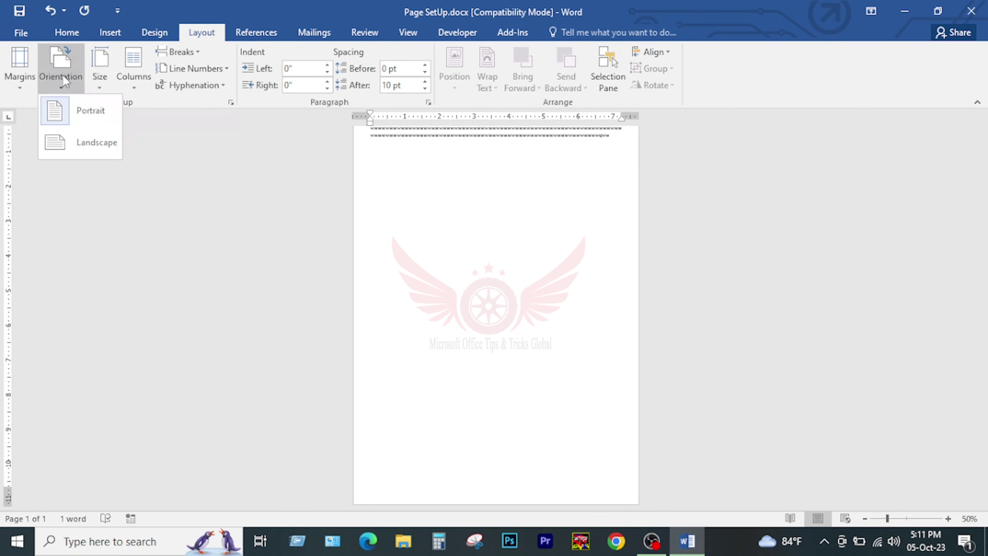
{"action": "left_click", "coordinate": [84, 142]}
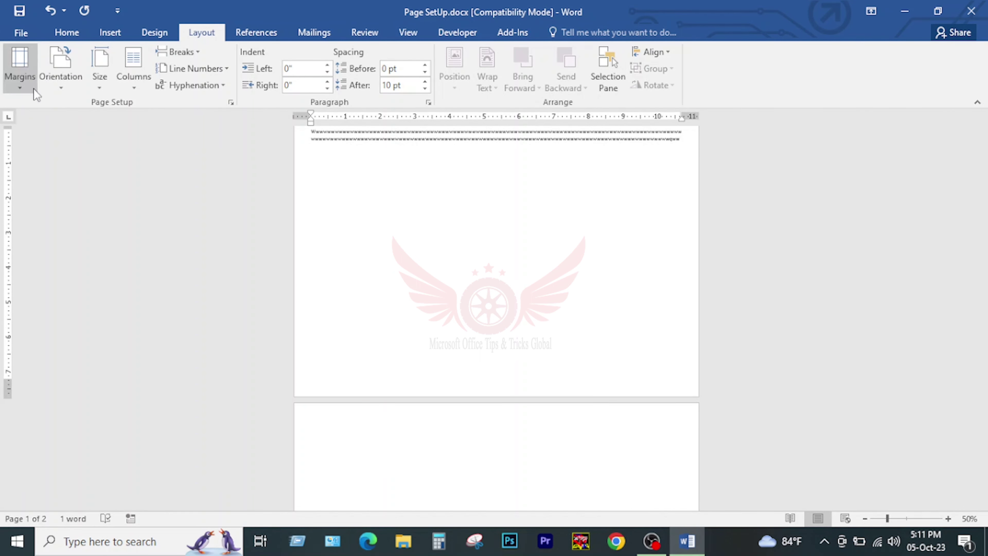
{"action": "left_click", "coordinate": [20, 83]}
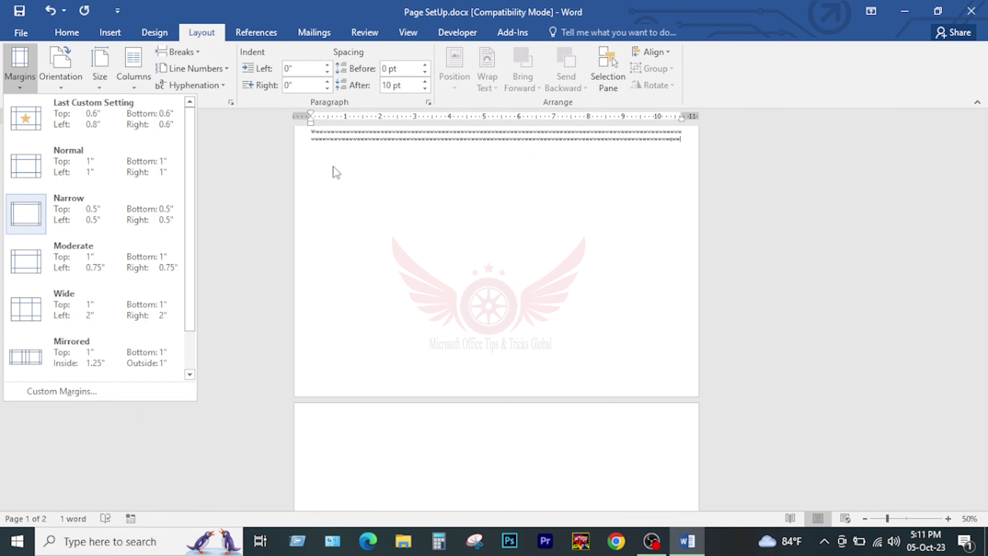
{"action": "left_click", "coordinate": [268, 155]}
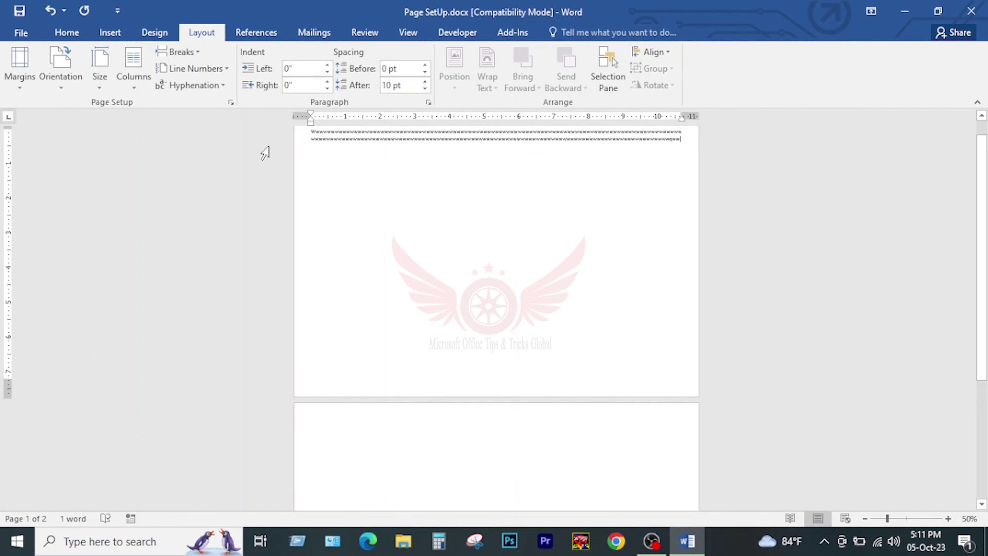
- Add line numbers that restart on each page and check the numbering across both pages
{"action": "left_click", "coordinate": [228, 68]}
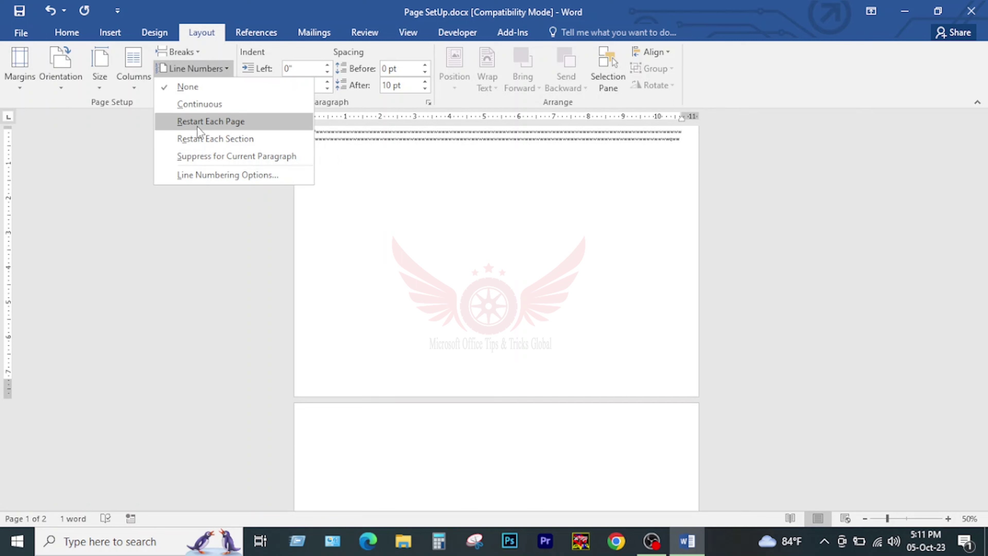
{"action": "left_click", "coordinate": [223, 123]}
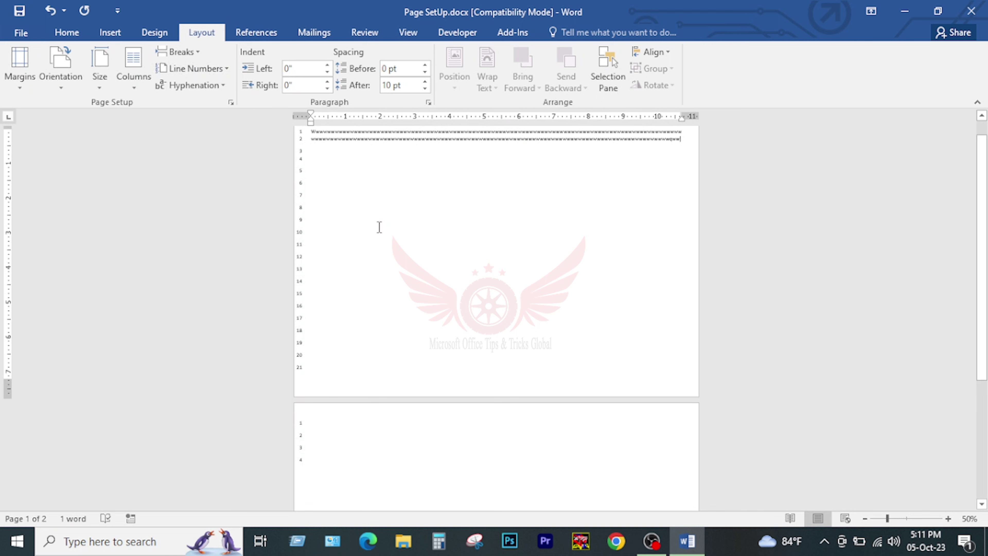
{"action": "scroll", "coordinate": [338, 229], "scroll_direction": "down", "scroll_amount": 3}
{"action": "scroll", "coordinate": [340, 227], "scroll_direction": "up", "scroll_amount": 3}
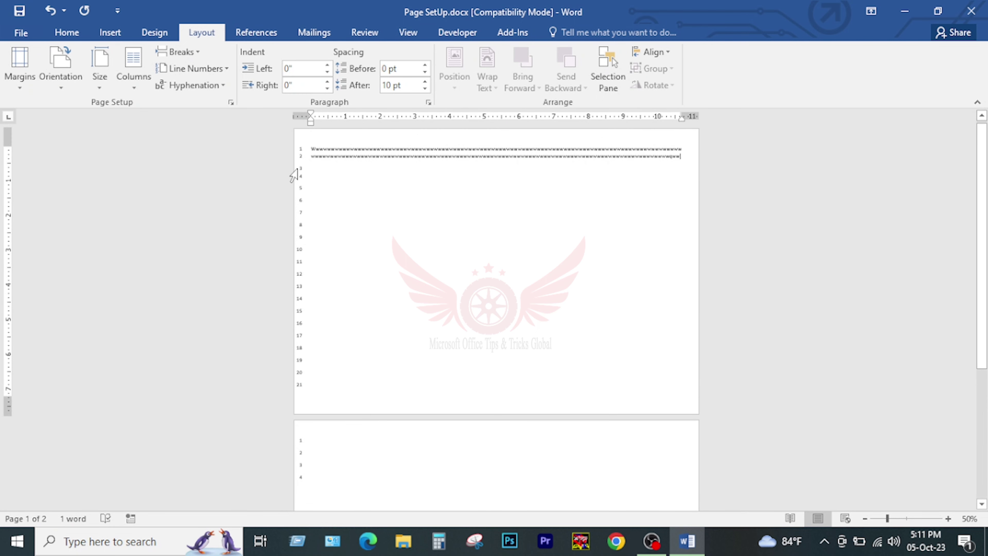
{"action": "scroll", "coordinate": [323, 342], "scroll_direction": "down", "scroll_amount": 3}
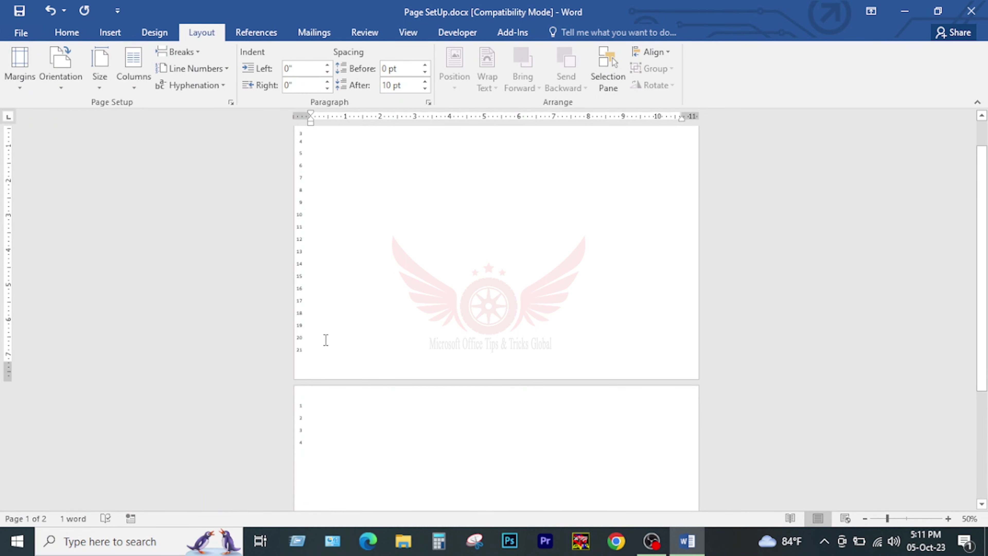
{"action": "scroll", "coordinate": [386, 276], "scroll_direction": "up", "scroll_amount": 3}
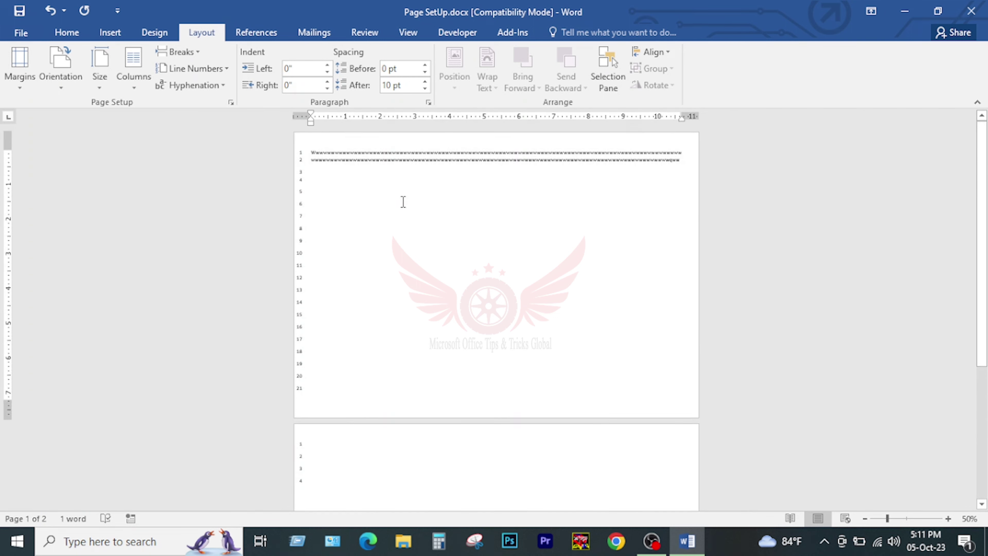
- Set line numbering to restart each section and suppress it for the empty paragraph at line 7
{"action": "left_click", "coordinate": [222, 71]}
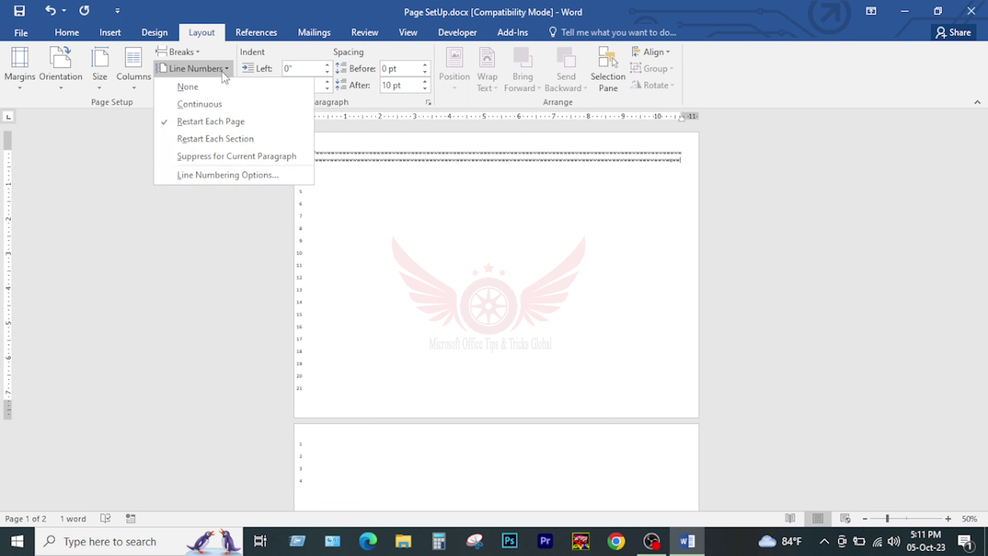
{"action": "left_click", "coordinate": [245, 143]}
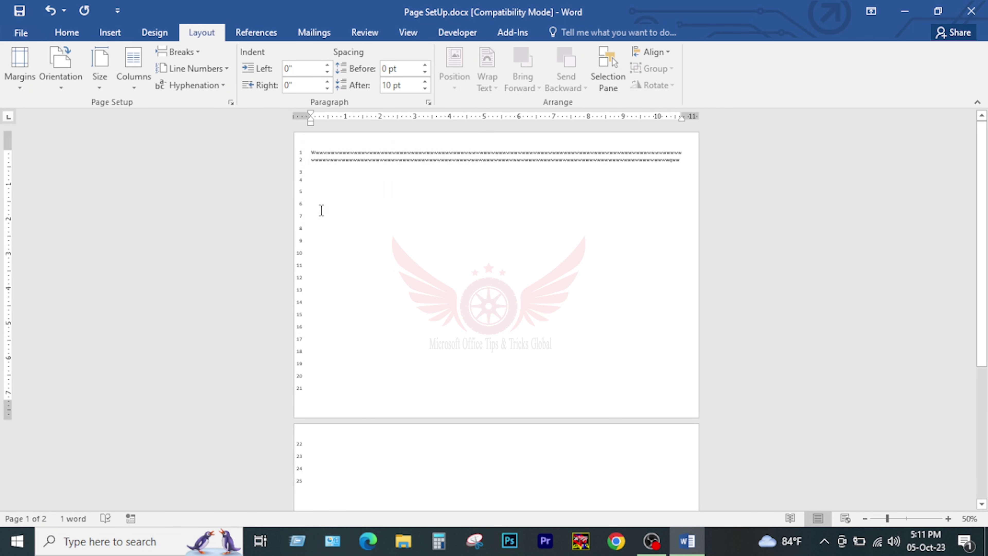
{"action": "left_click", "coordinate": [195, 69]}
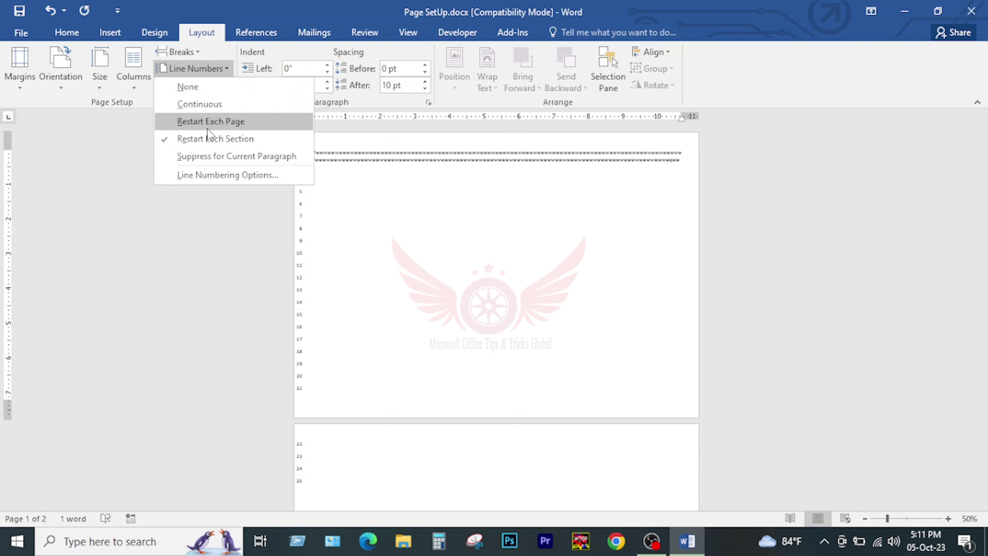
{"action": "left_click", "coordinate": [222, 160]}
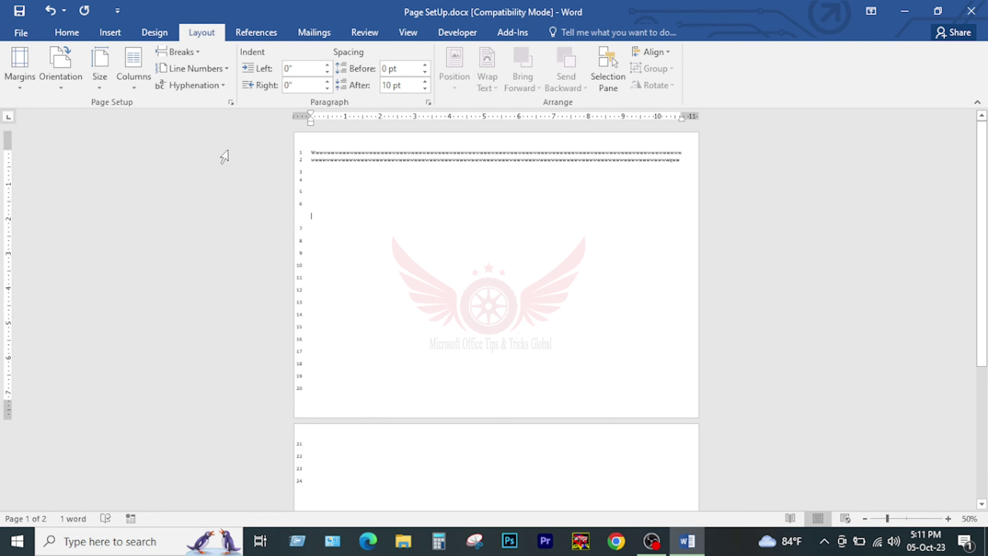
- Set the header and footer distances from the page edge to 0.3" for the whole document, keeping the section start Continuous
{"action": "left_click", "coordinate": [209, 72]}
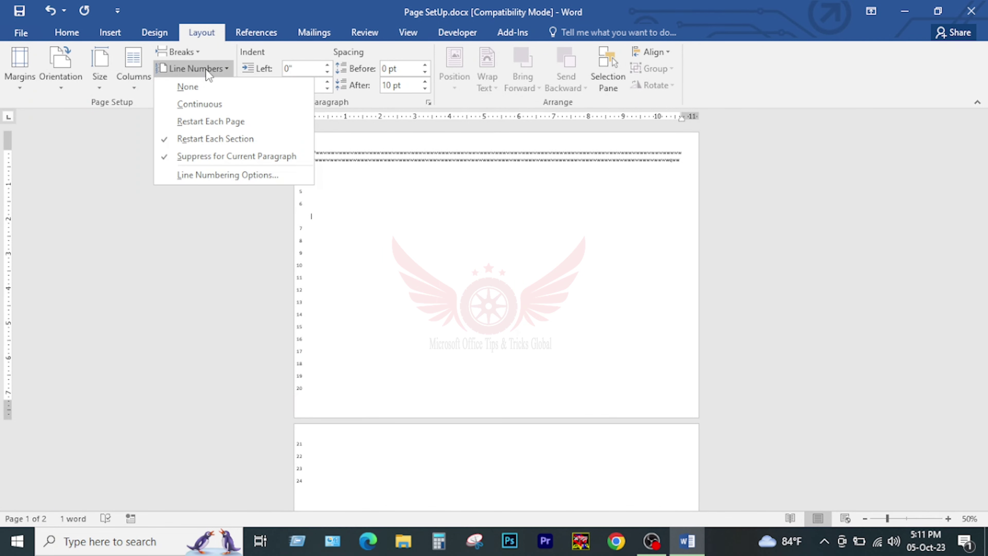
{"action": "left_click", "coordinate": [206, 174]}
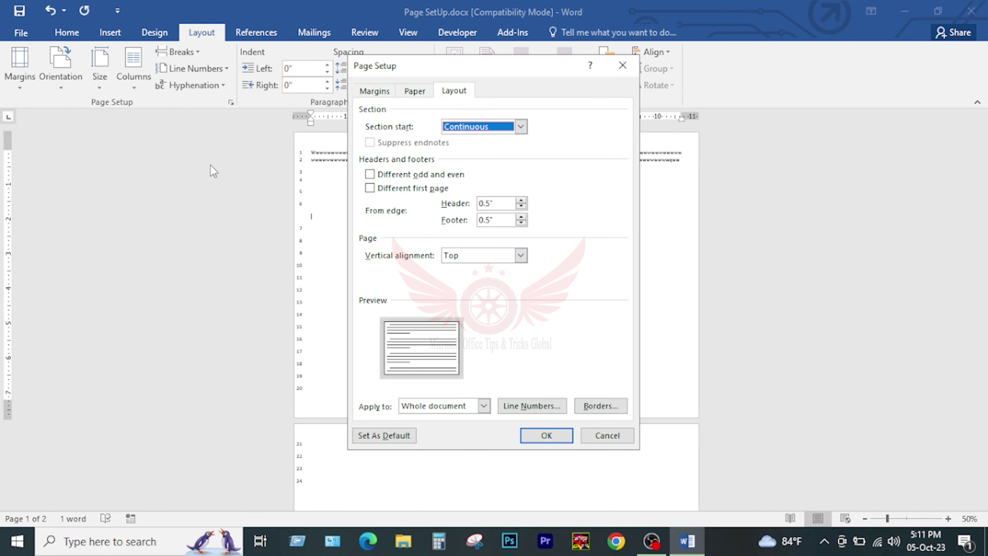
{"action": "left_click", "coordinate": [521, 126]}
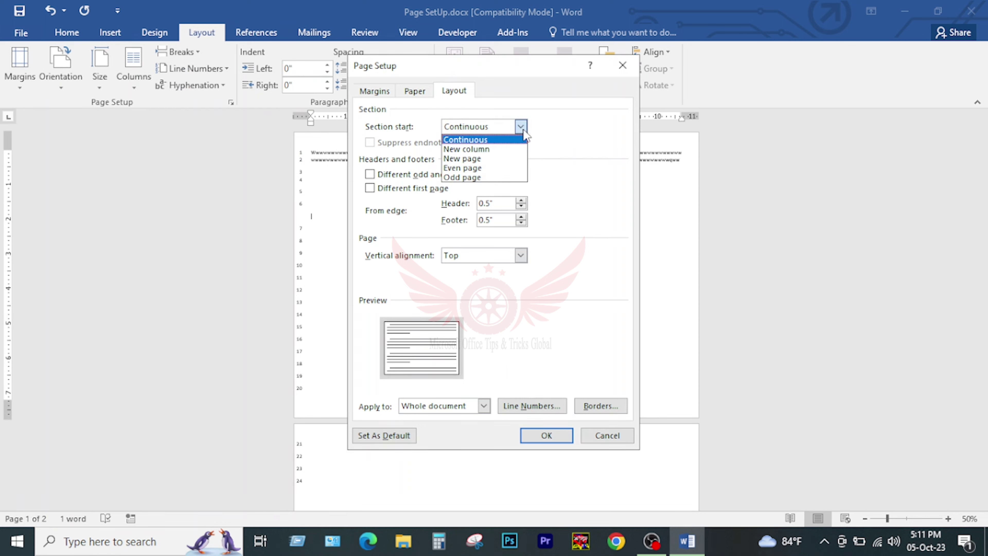
{"action": "left_click", "coordinate": [523, 128]}
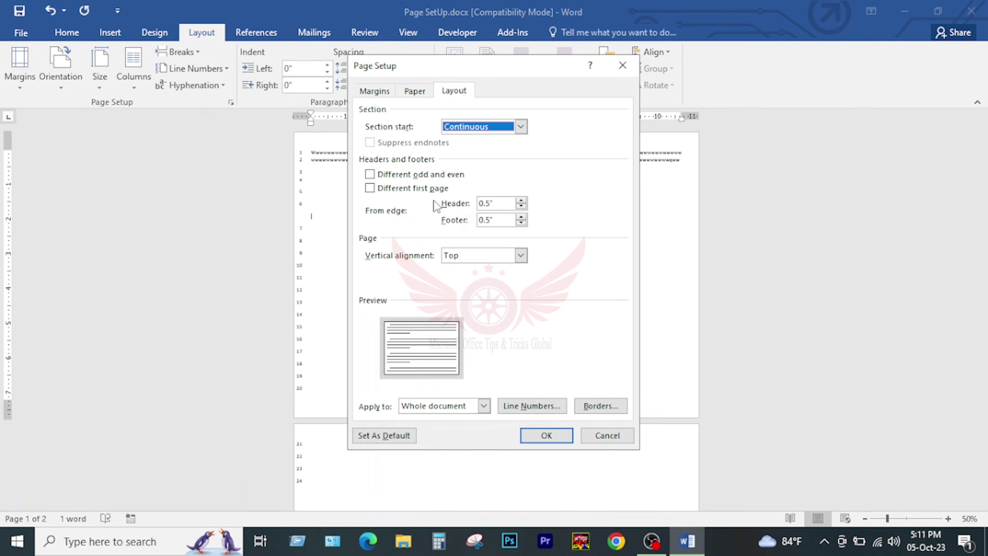
{"action": "left_click", "coordinate": [523, 223]}
{"action": "left_click", "coordinate": [523, 223]}
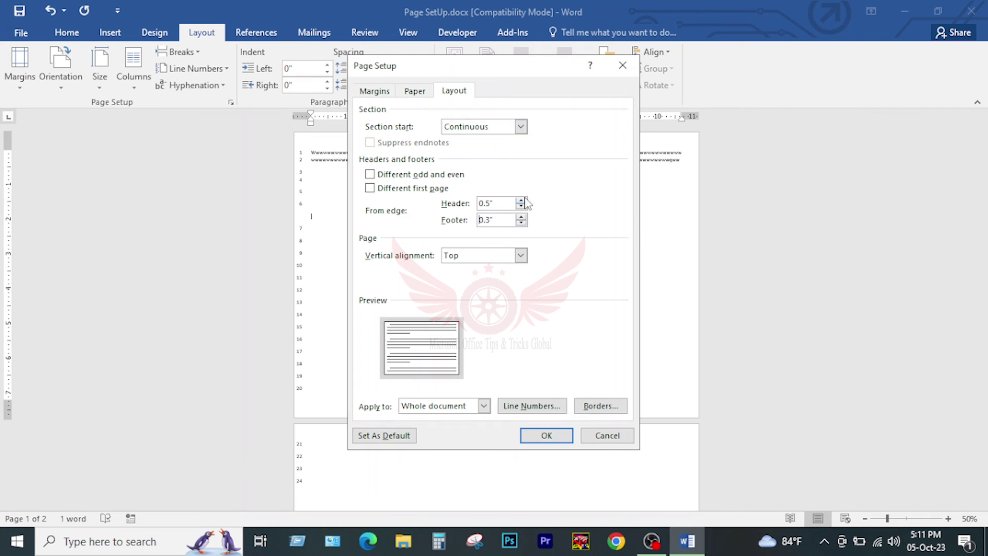
{"action": "left_click", "coordinate": [521, 206]}
{"action": "left_click", "coordinate": [545, 436]}
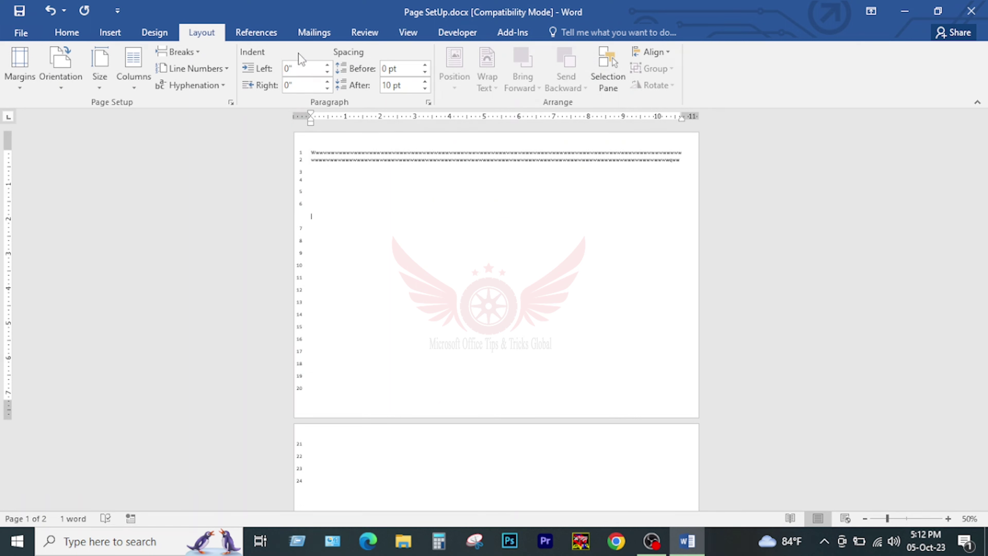
- Try continuous line numbering, and change the page orientation to Portrait
{"action": "left_click", "coordinate": [193, 68]}
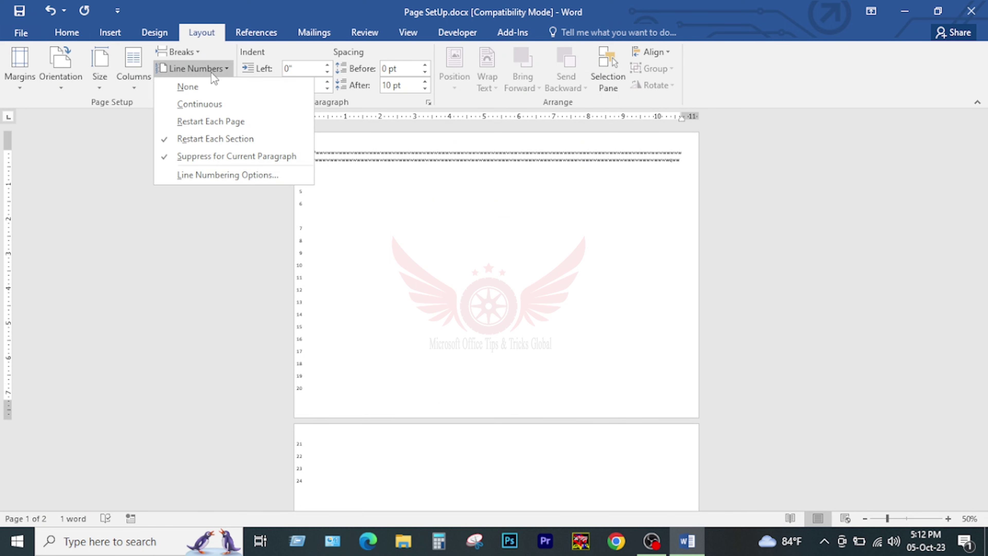
{"action": "left_click", "coordinate": [217, 102]}
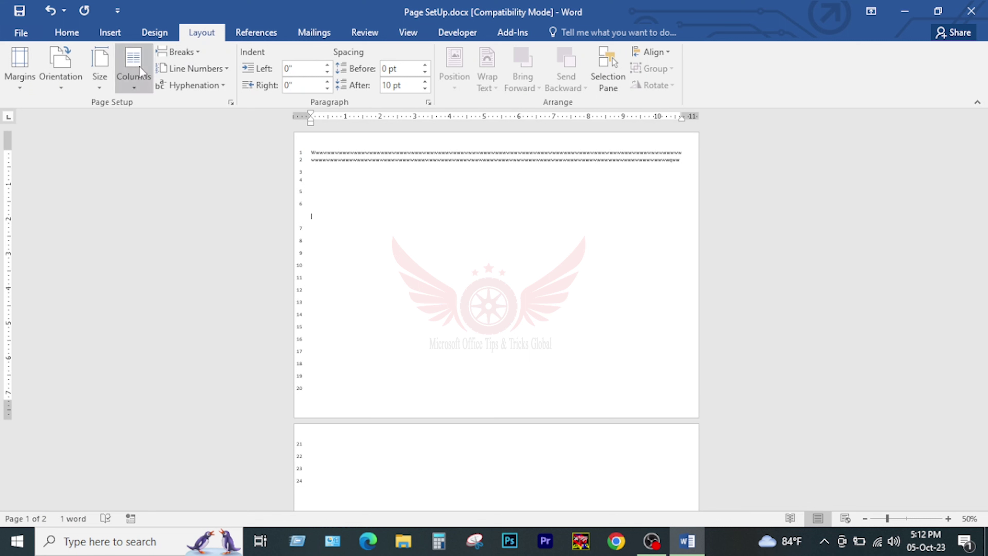
{"action": "left_click", "coordinate": [100, 72]}
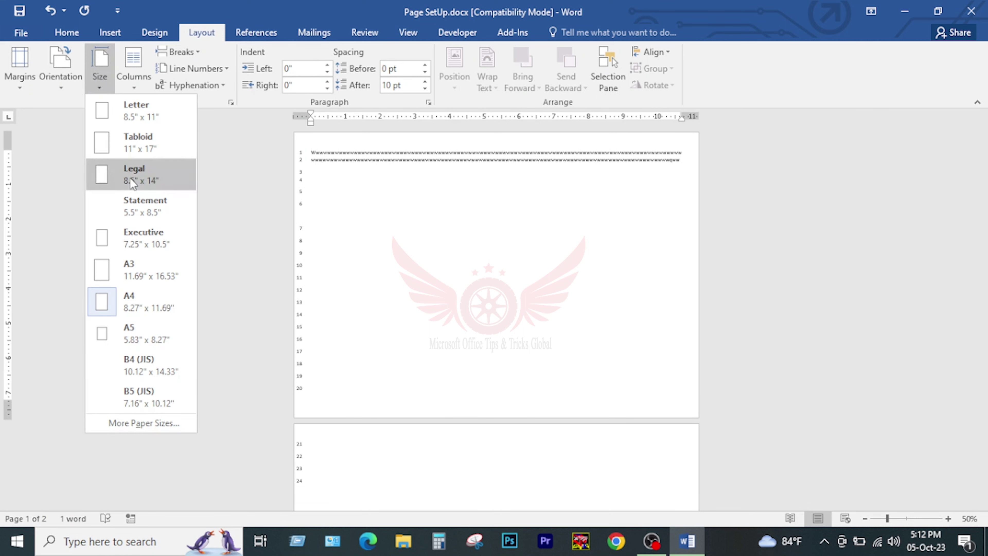
{"action": "left_click", "coordinate": [60, 74]}
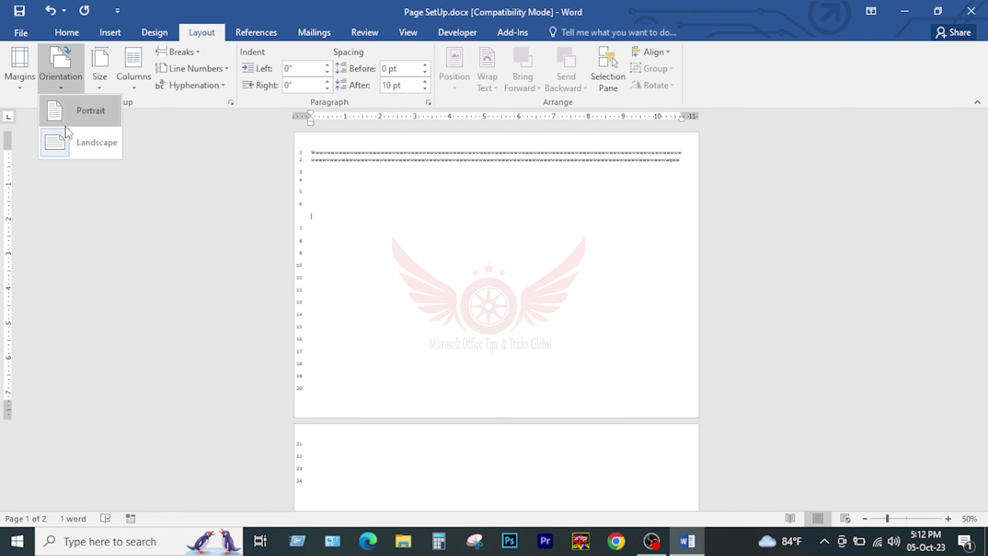
{"action": "left_click", "coordinate": [75, 109]}
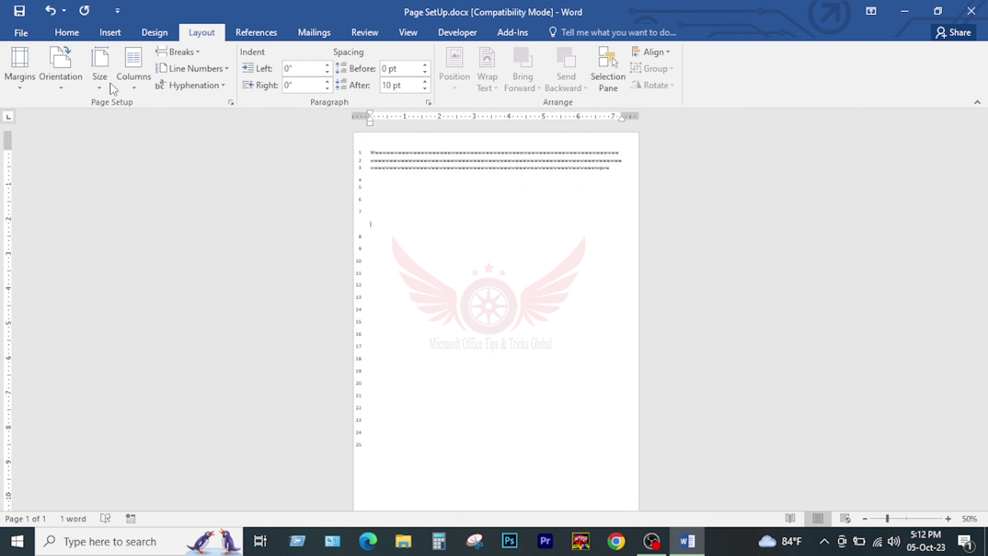
- Remove the line numbers from the document and add two empty paragraphs at the cursor
{"action": "left_click", "coordinate": [194, 68]}
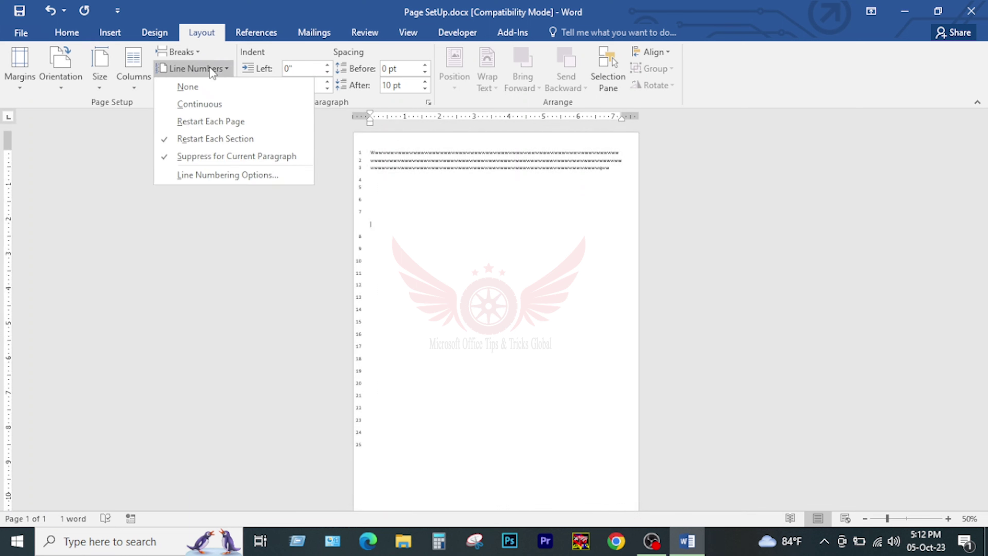
{"action": "left_click", "coordinate": [190, 87]}
{"action": "key", "text": "Return"}
{"action": "key", "text": "Return"}
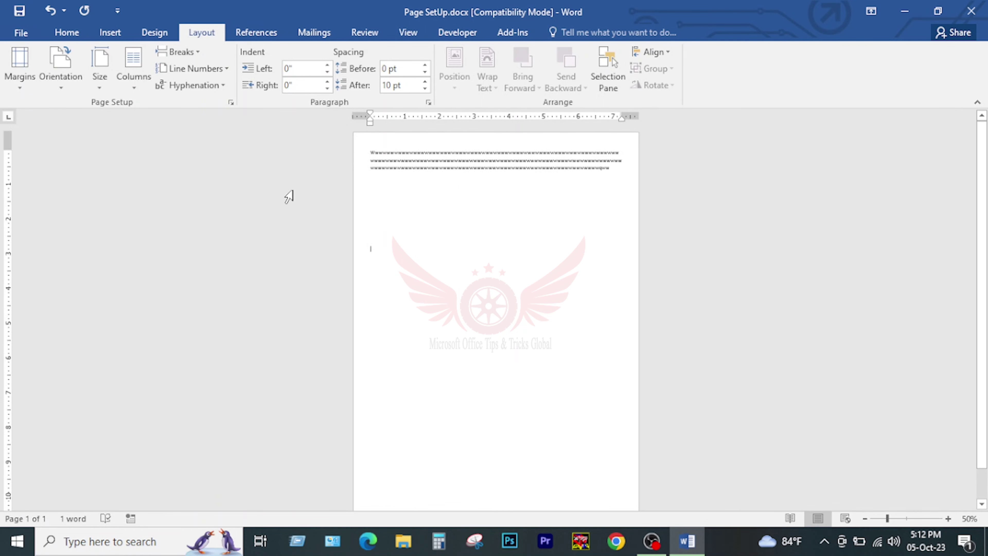
- Review the layout, margin and orientation settings in the Page Setup dialog and close it without changes
{"action": "left_click", "coordinate": [230, 104]}
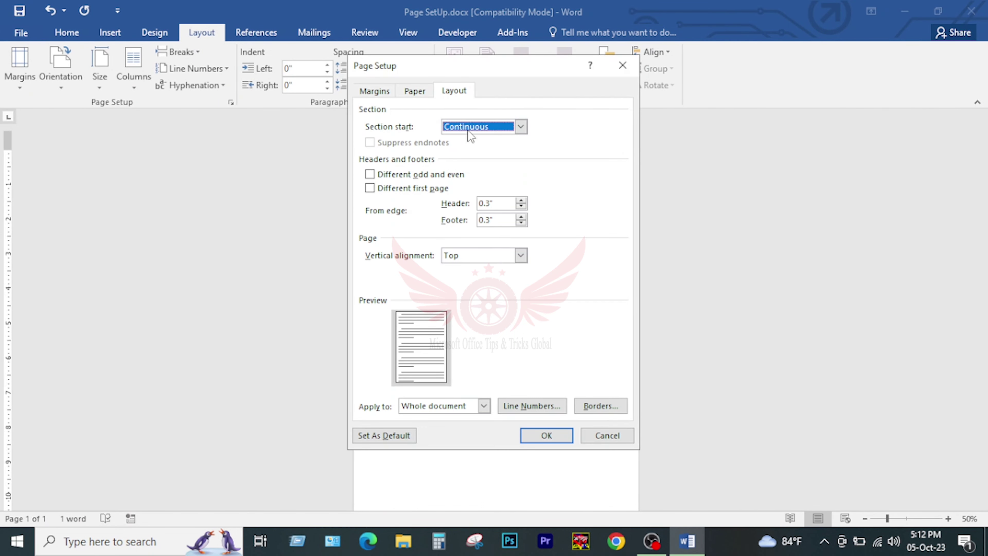
{"action": "left_click", "coordinate": [394, 91]}
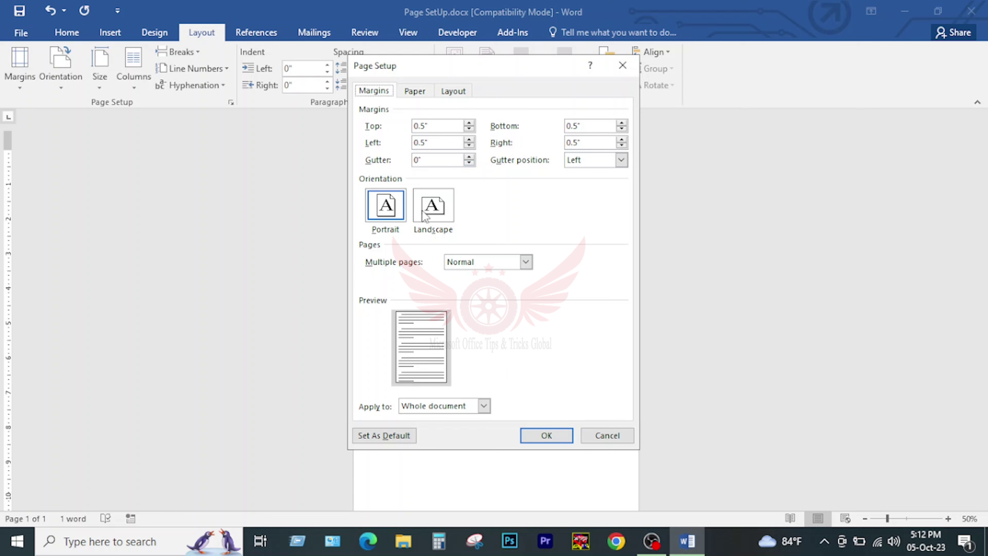
{"action": "left_click", "coordinate": [388, 214]}
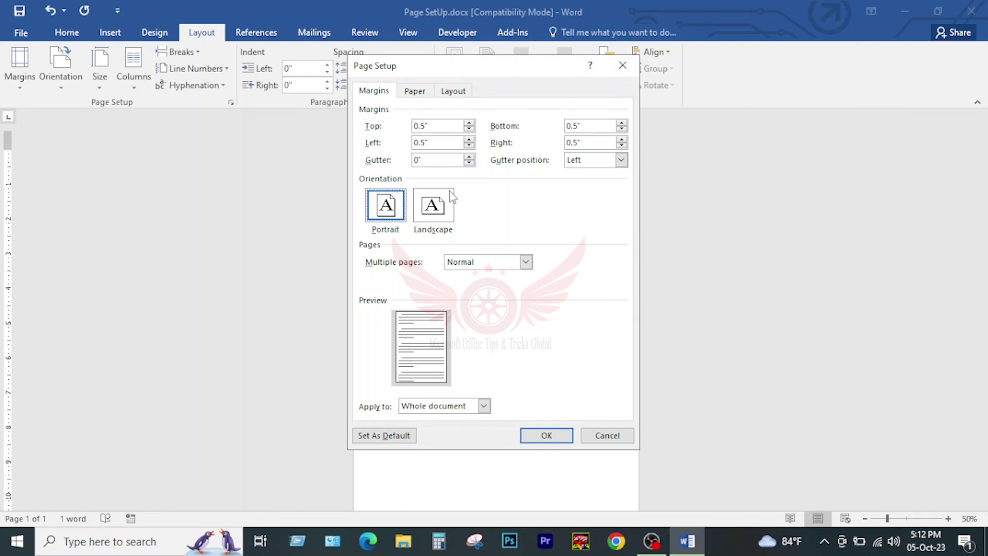
{"action": "left_click", "coordinate": [630, 72]}
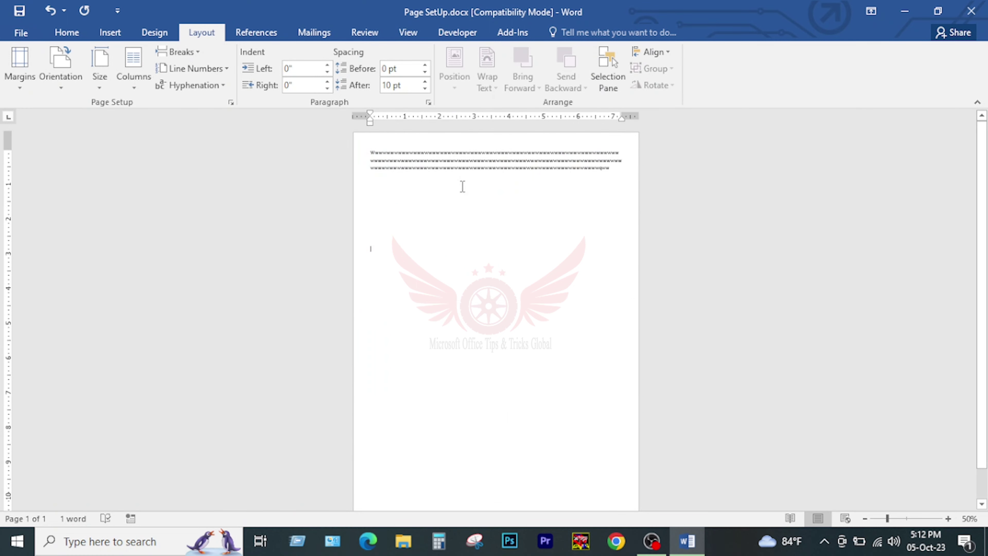
- Add a long run of empty paragraphs below the sample text so the document extends onto a second page
{"action": "scroll", "coordinate": [475, 209], "scroll_direction": "up", "scroll_amount": 1}
{"action": "key", "text": "Return"}
{"action": "key", "text": "Return"}
{"action": "key", "text": "Return"}
{"action": "key", "text": "Return"}
{"action": "key", "text": "Return"}
{"action": "key", "text": "Return"}
{"action": "key", "text": "Return"}
{"action": "key", "text": "Return"}
{"action": "key", "text": "Return"}
{"action": "key", "text": "Return"}
{"action": "key", "text": "Return"}
{"action": "key", "text": "Return"}
{"action": "key", "text": "Return"}
{"action": "key", "text": "Return"}
{"action": "key", "text": "Return"}
{"action": "key", "text": "Return"}
{"action": "key", "text": "Return"}
{"action": "key", "text": "Return"}
{"action": "key", "text": "Return"}
{"action": "key", "text": "Return"}
{"action": "key", "text": "Return"}
{"action": "key", "text": "Return"}
{"action": "key", "text": "Return"}
{"action": "key", "text": "Return"}
{"action": "key", "text": "Return"}
{"action": "key", "text": "Return"}
{"action": "key", "text": "Return"}
{"action": "key", "text": "Return"}
{"action": "key", "text": "Return"}
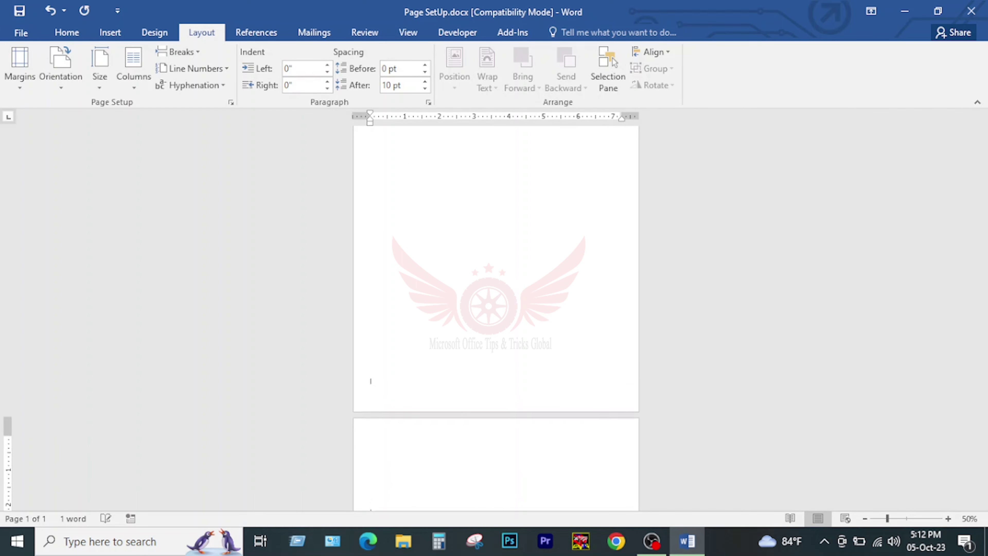
- Select the empty paragraphs on the second page and choose Landscape orientation for the selected text only in Page Setup
{"action": "scroll", "coordinate": [428, 194], "scroll_direction": "up", "scroll_amount": 5}
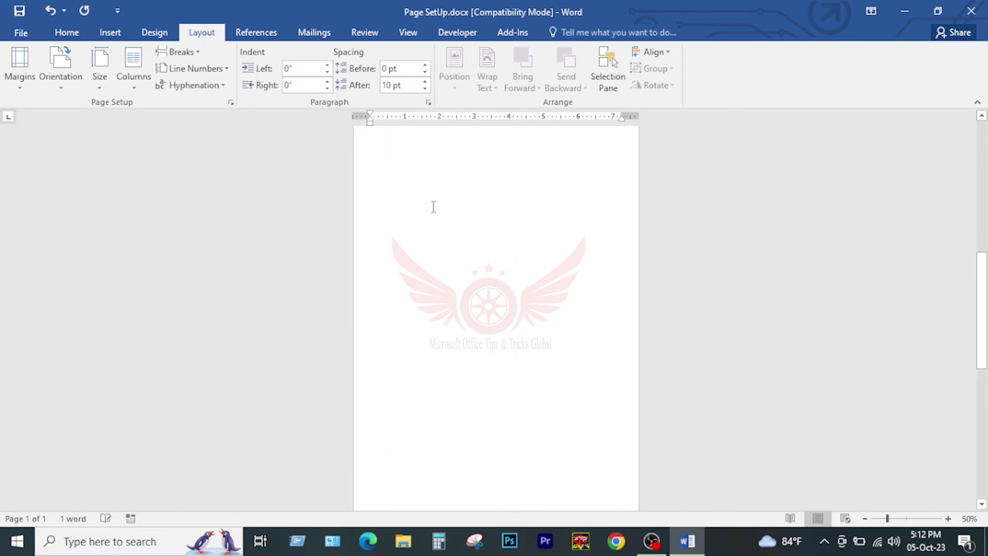
{"action": "left_click_drag", "start_coordinate": [392, 226], "coordinate": [392, 201]}
{"action": "scroll", "coordinate": [452, 195], "scroll_direction": "up", "scroll_amount": 8}
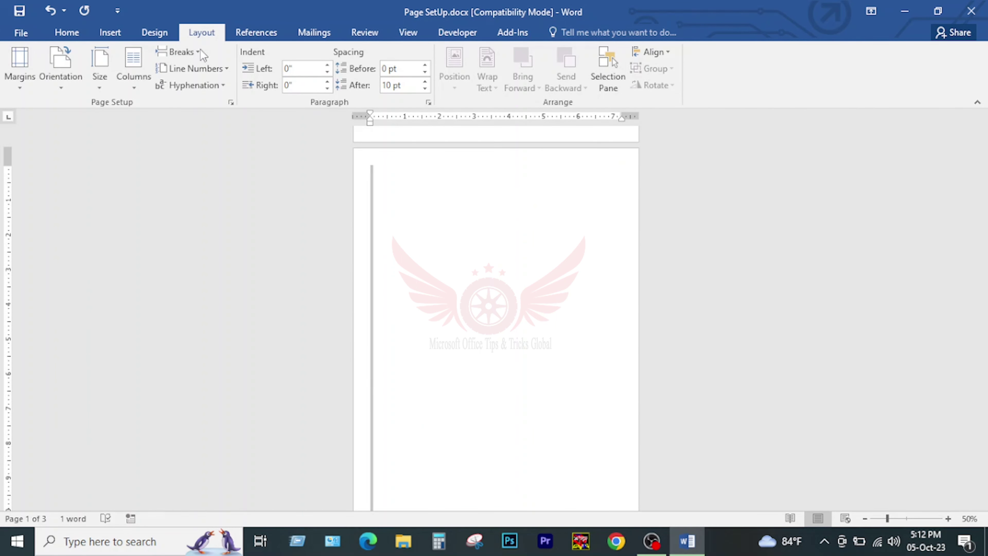
{"action": "left_click", "coordinate": [230, 102]}
{"action": "left_click", "coordinate": [423, 407]}
{"action": "left_click", "coordinate": [429, 428]}
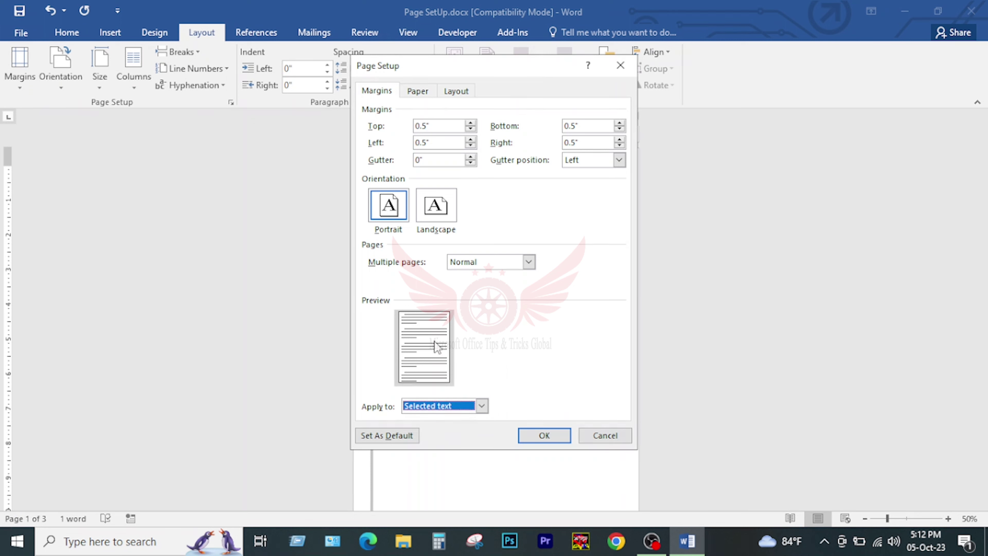
{"action": "left_click", "coordinate": [435, 207]}
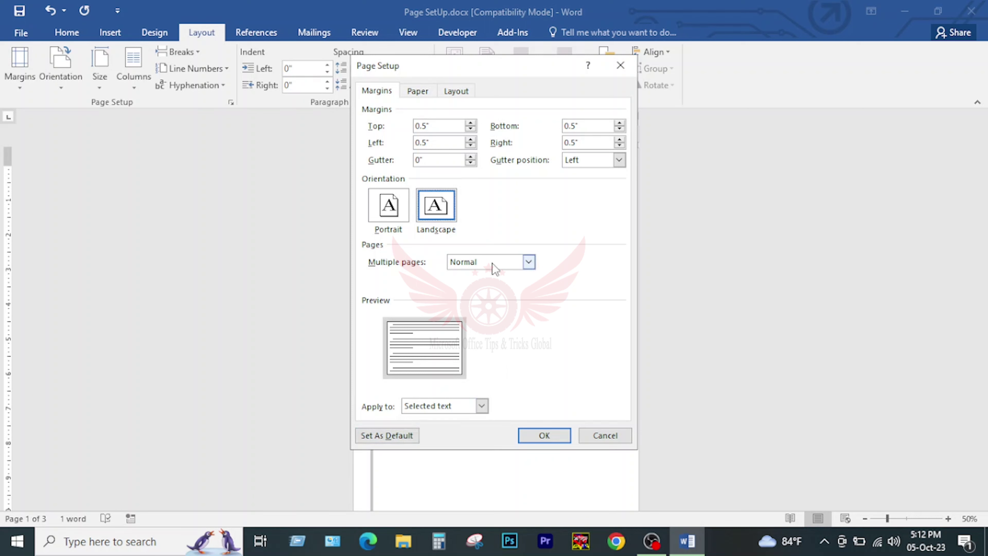
- Set the selected text's paper size to Legal, check the layout settings and apply the page setup
{"action": "left_click", "coordinate": [417, 94]}
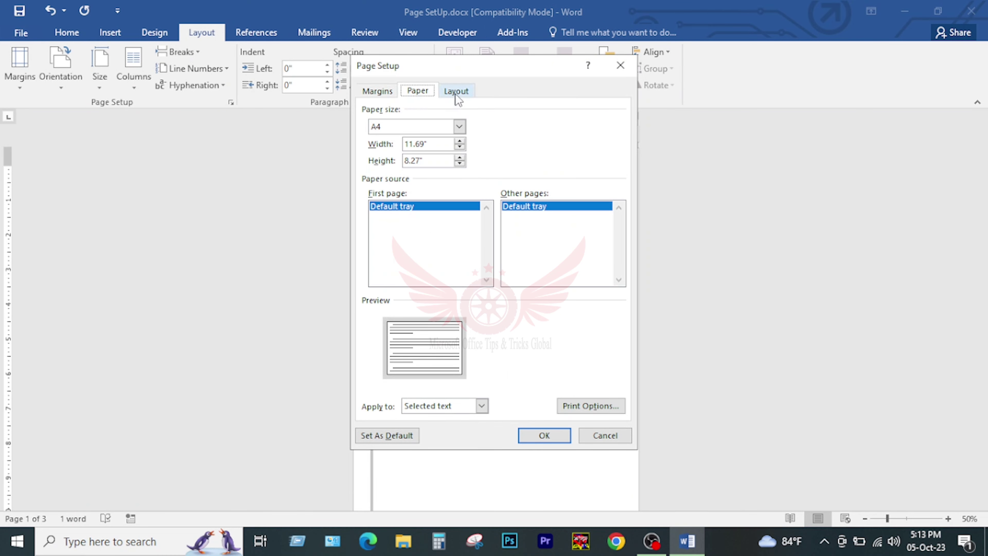
{"action": "left_click", "coordinate": [459, 126]}
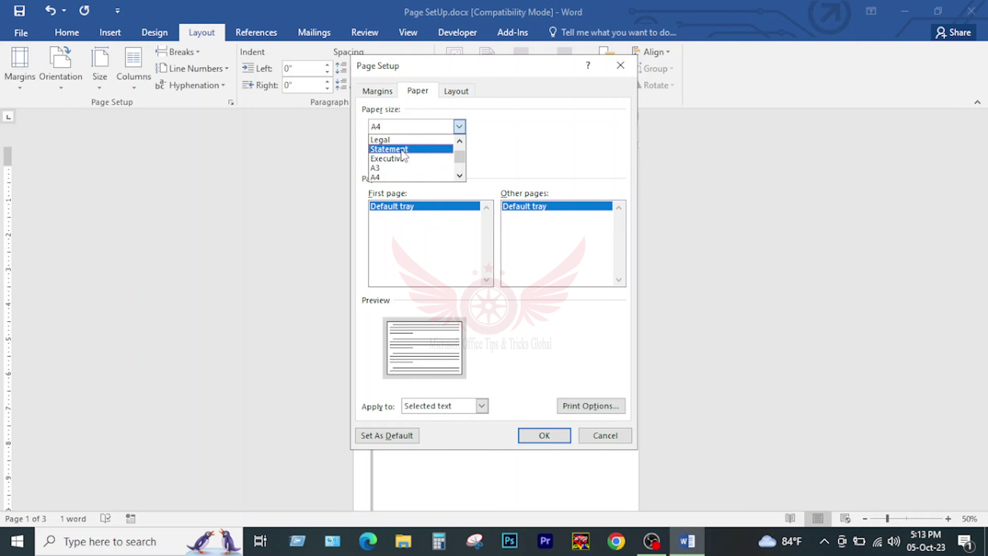
{"action": "left_click", "coordinate": [403, 140]}
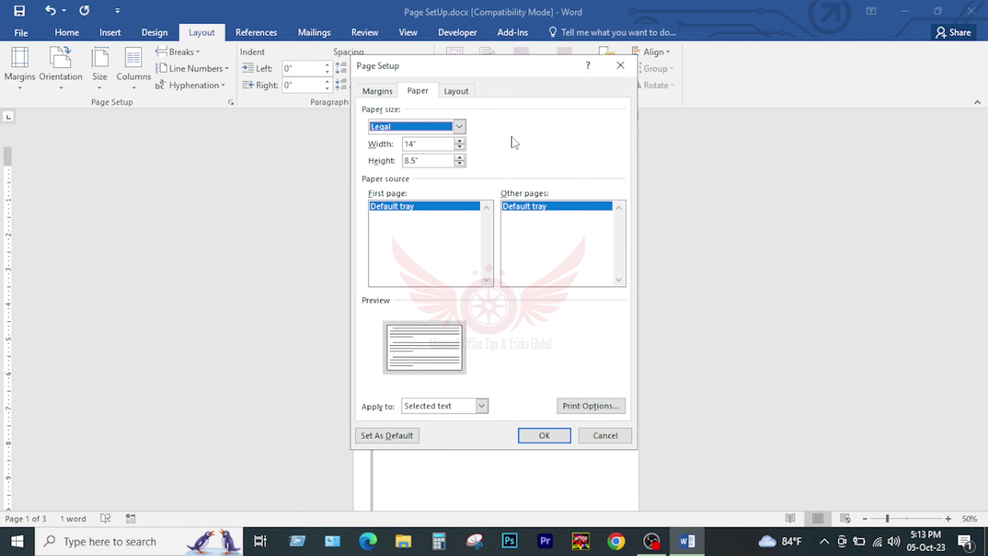
{"action": "left_click", "coordinate": [467, 96]}
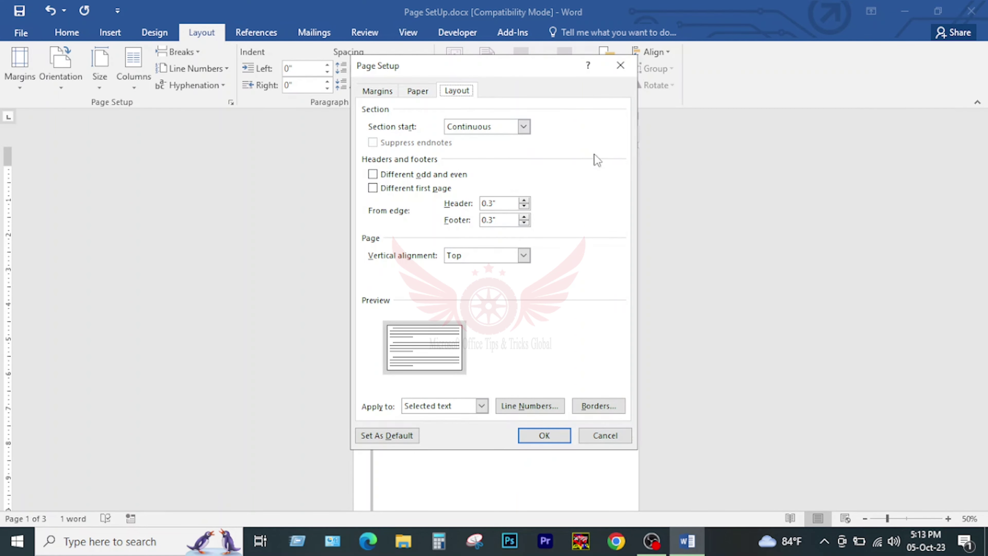
{"action": "left_click", "coordinate": [545, 439]}
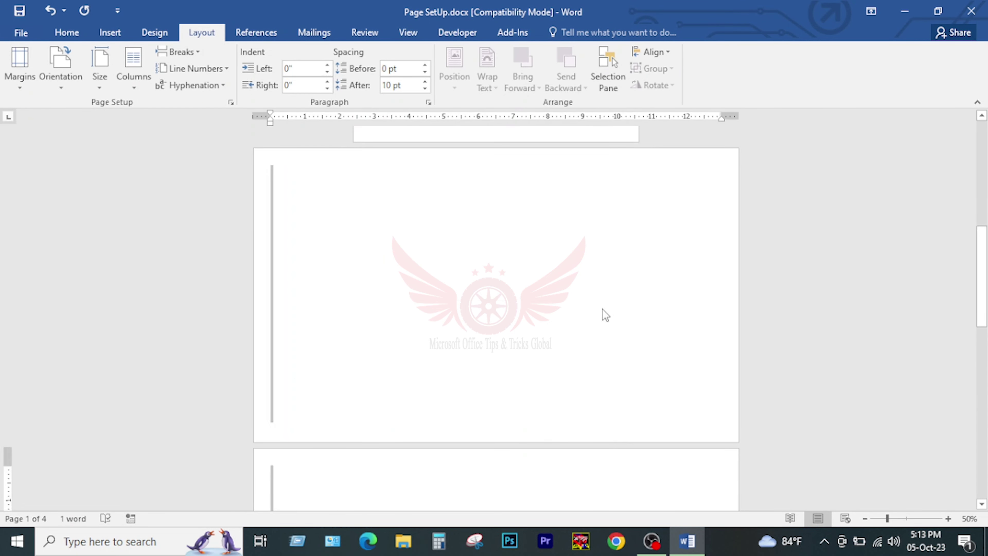
- Examine how the landscape page sits among the portrait pages throughout the document
{"action": "scroll", "coordinate": [601, 313], "scroll_direction": "down", "scroll_amount": 3}
{"action": "scroll", "coordinate": [385, 268], "scroll_direction": "up", "scroll_amount": 2}
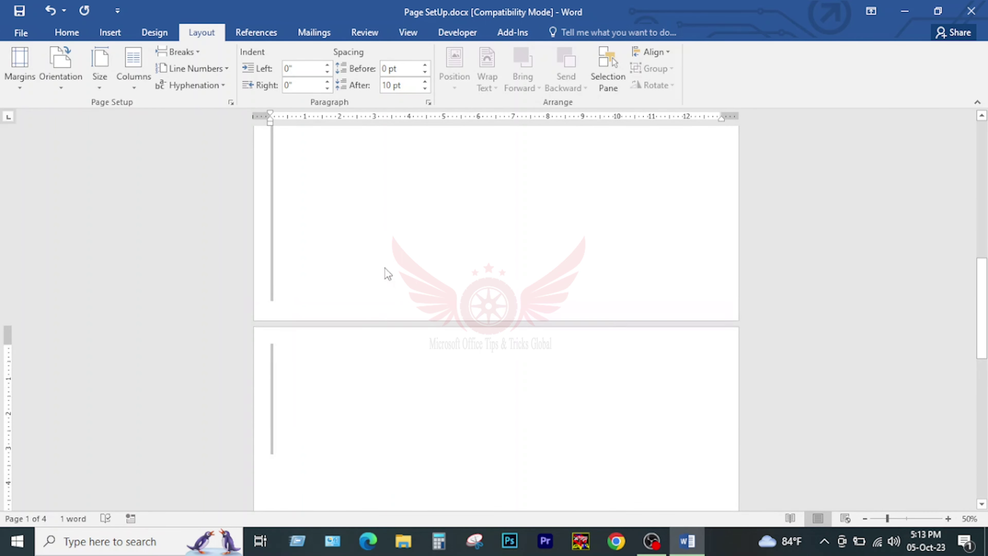
{"action": "left_click", "coordinate": [297, 256]}
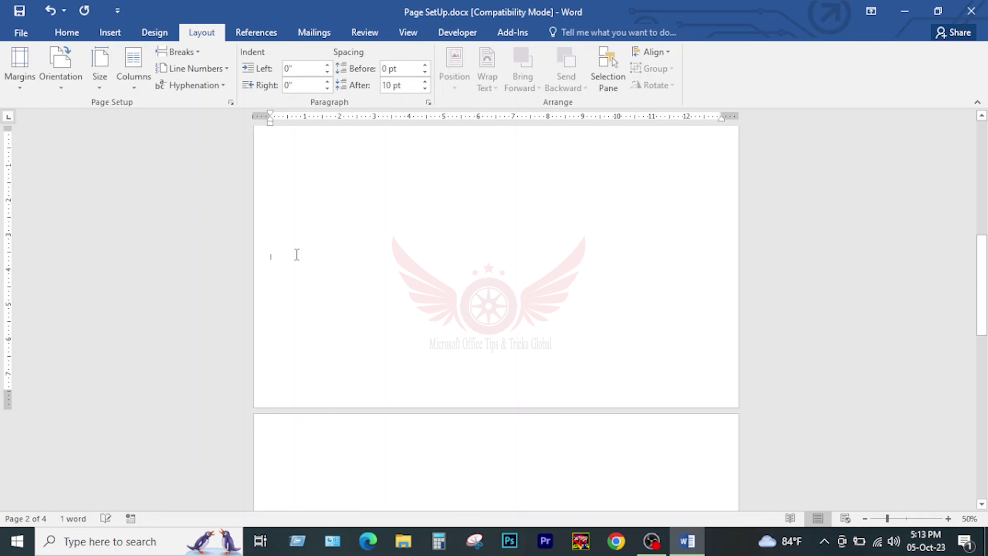
{"action": "scroll", "coordinate": [503, 287], "scroll_direction": "up", "scroll_amount": 3}
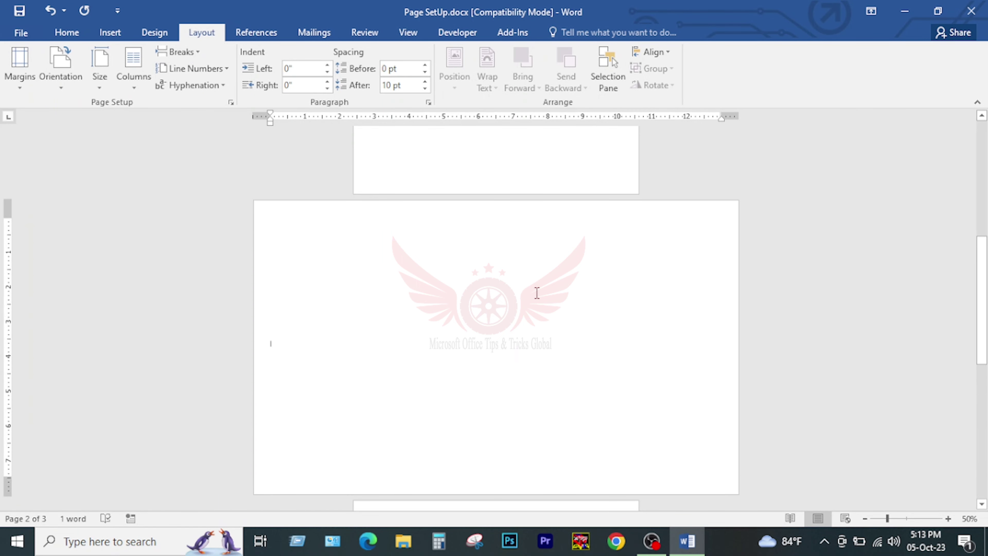
{"action": "scroll", "coordinate": [585, 280], "scroll_direction": "down", "scroll_amount": 2}
{"action": "scroll", "coordinate": [649, 260], "scroll_direction": "down", "scroll_amount": 4}
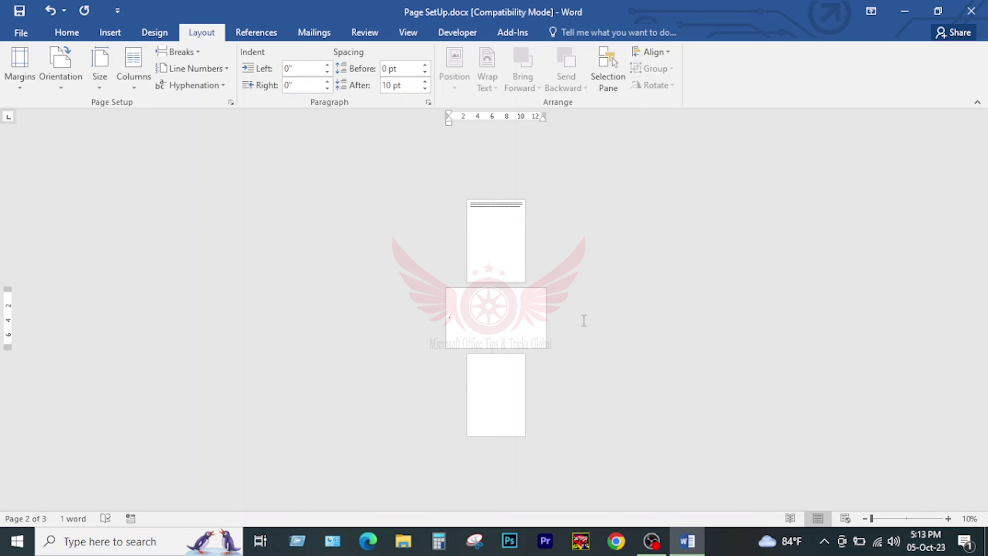
{"action": "scroll", "coordinate": [584, 320], "scroll_direction": "up", "scroll_amount": 7}
{"action": "scroll", "coordinate": [605, 308], "scroll_direction": "up", "scroll_amount": 3}
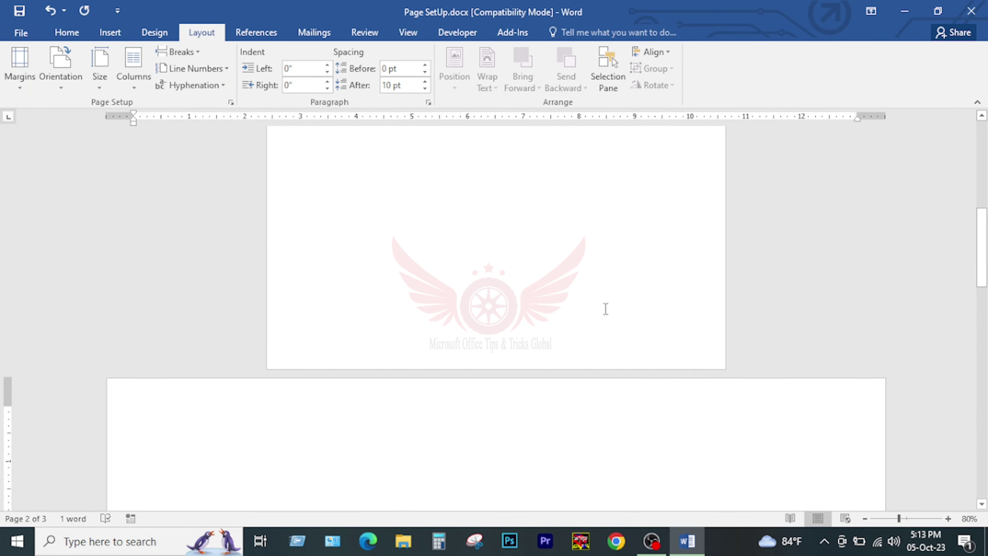
{"action": "scroll", "coordinate": [604, 308], "scroll_direction": "up", "scroll_amount": 1}
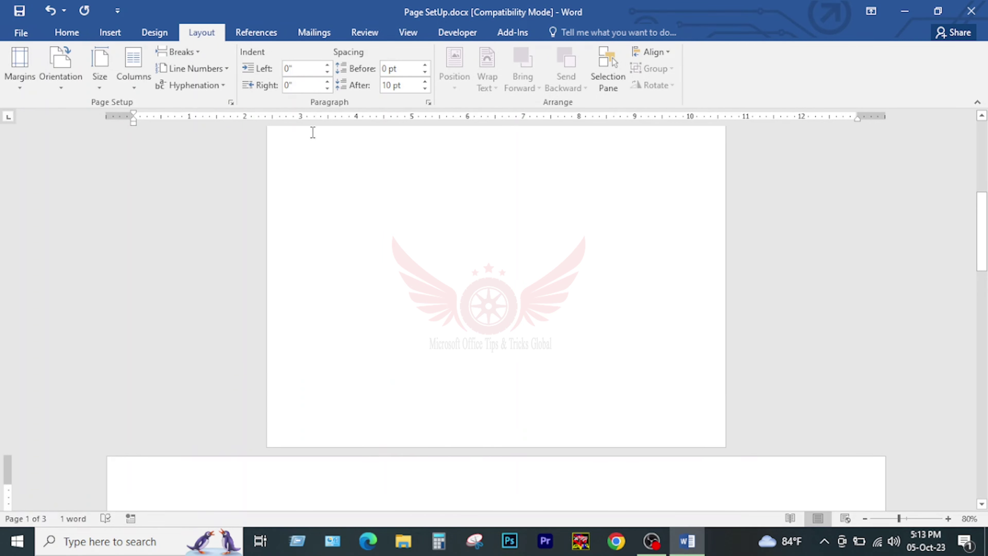
- Check the paper size assigned to the first, second and third pages in turn
{"action": "left_click", "coordinate": [337, 194]}
{"action": "left_click", "coordinate": [112, 80]}
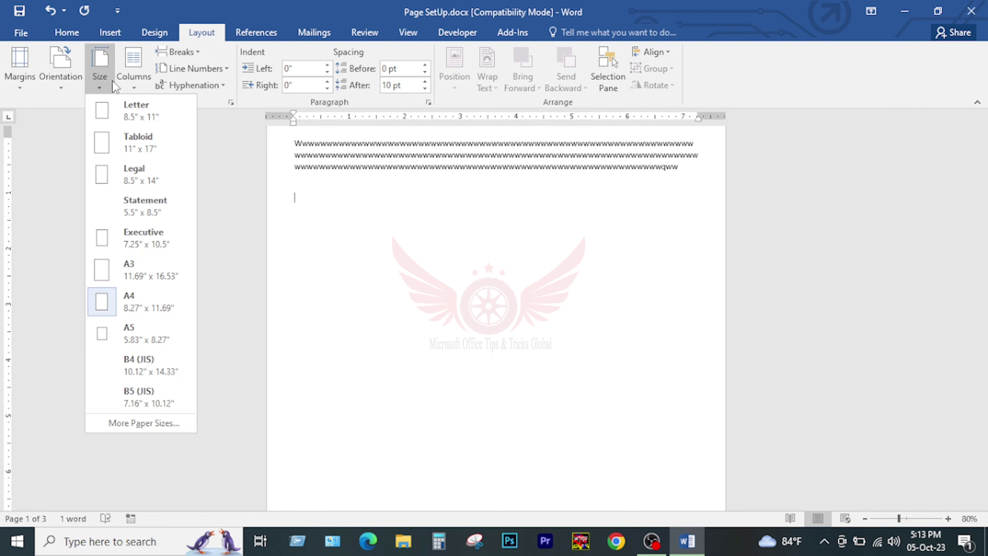
{"action": "scroll", "coordinate": [441, 303], "scroll_direction": "down", "scroll_amount": 10}
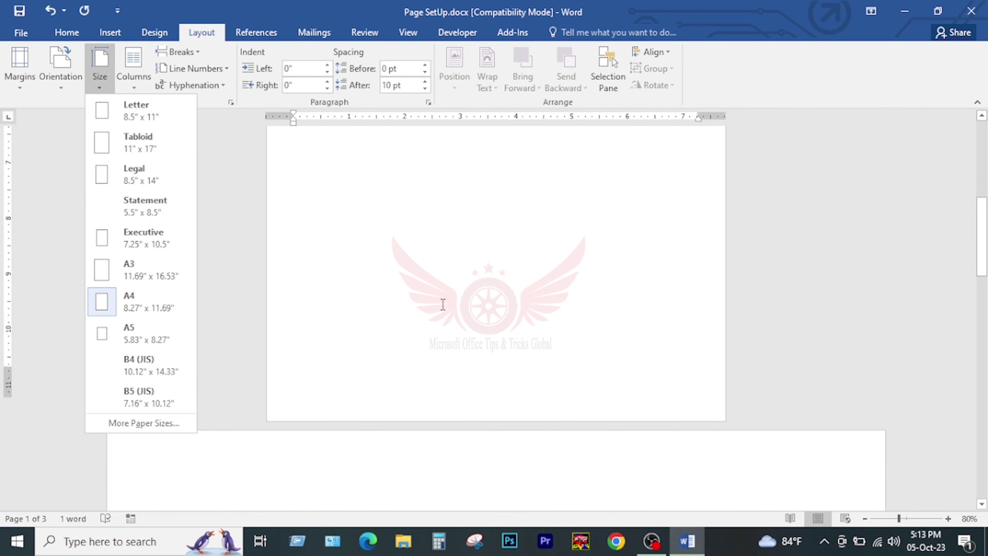
{"action": "left_click", "coordinate": [376, 330]}
{"action": "left_click", "coordinate": [360, 315]}
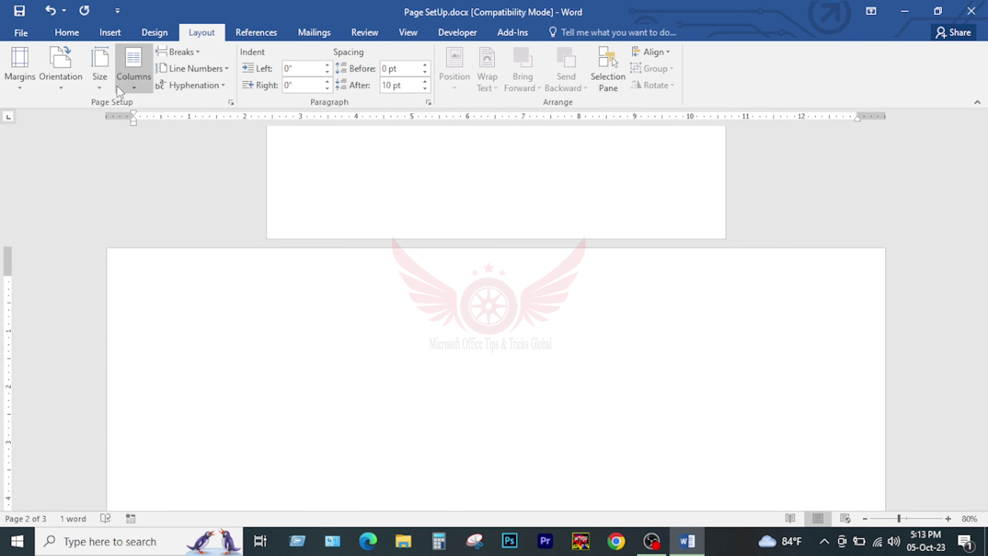
{"action": "left_click", "coordinate": [101, 78]}
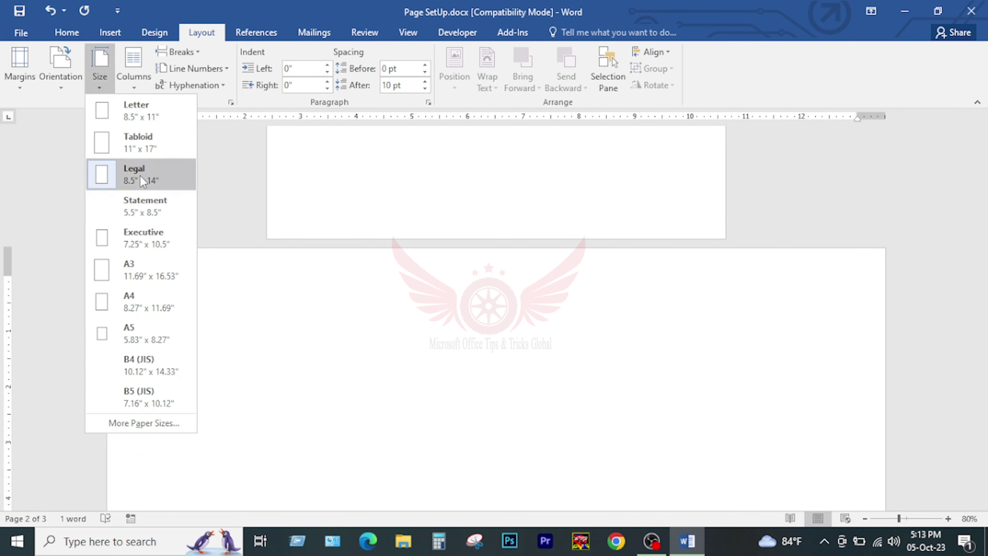
{"action": "scroll", "coordinate": [438, 385], "scroll_direction": "down", "scroll_amount": 10}
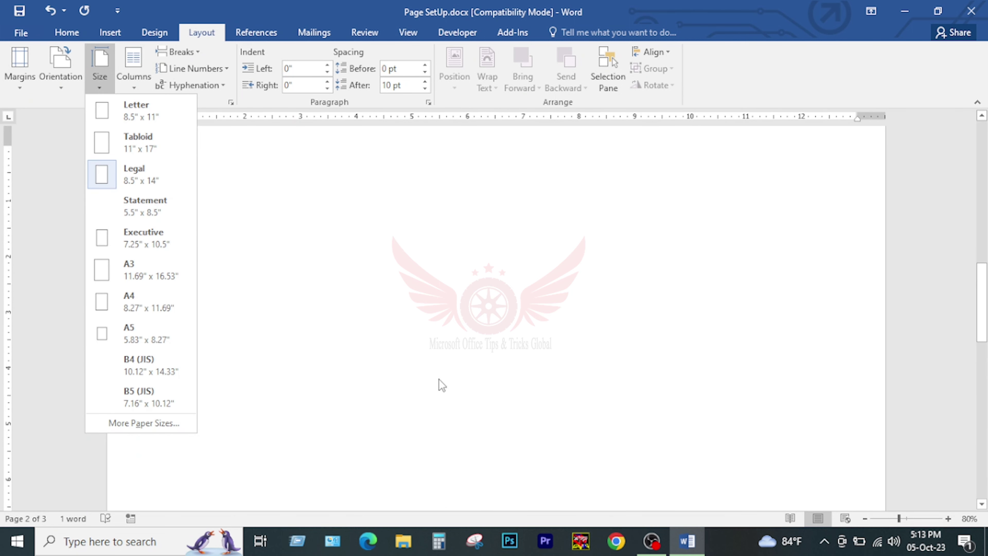
{"action": "left_click", "coordinate": [315, 382]}
{"action": "scroll", "coordinate": [339, 350], "scroll_direction": "down", "scroll_amount": 3}
{"action": "left_click", "coordinate": [337, 329]}
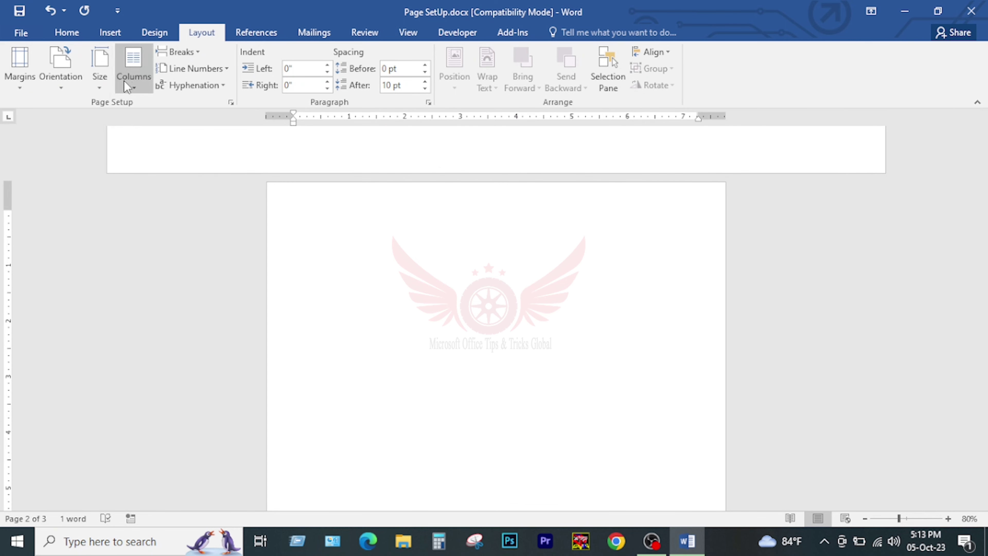
{"action": "left_click", "coordinate": [102, 79]}
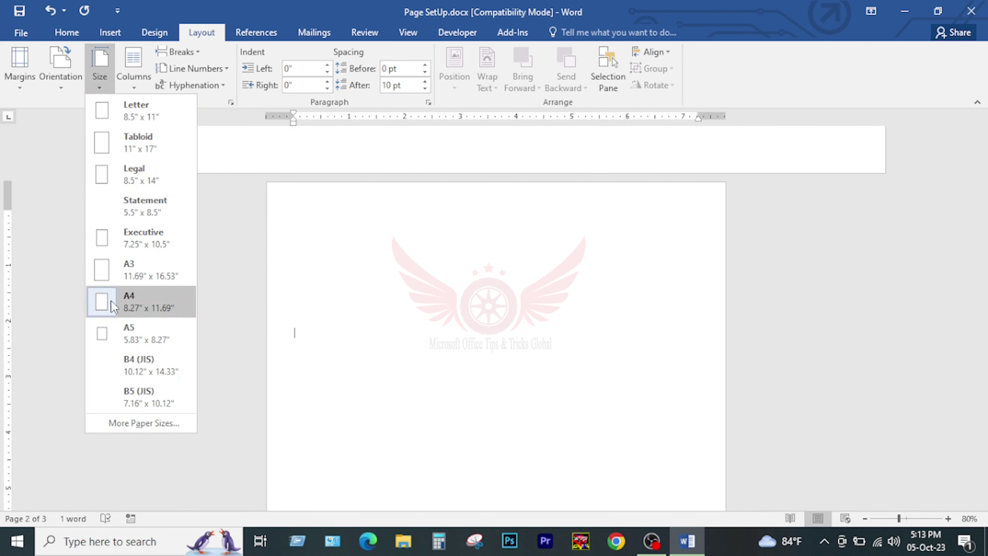
{"action": "scroll", "coordinate": [810, 270], "scroll_direction": "up", "scroll_amount": 10}
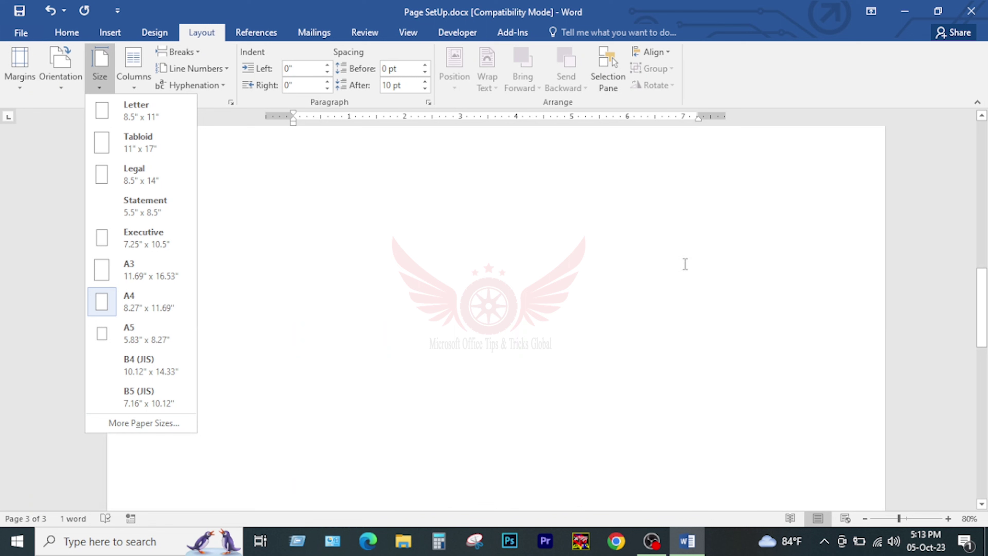
- Select the empty paragraphs on the landscape page and choose Portrait orientation for the selected text only in Page Setup
{"action": "left_click", "coordinate": [243, 153]}
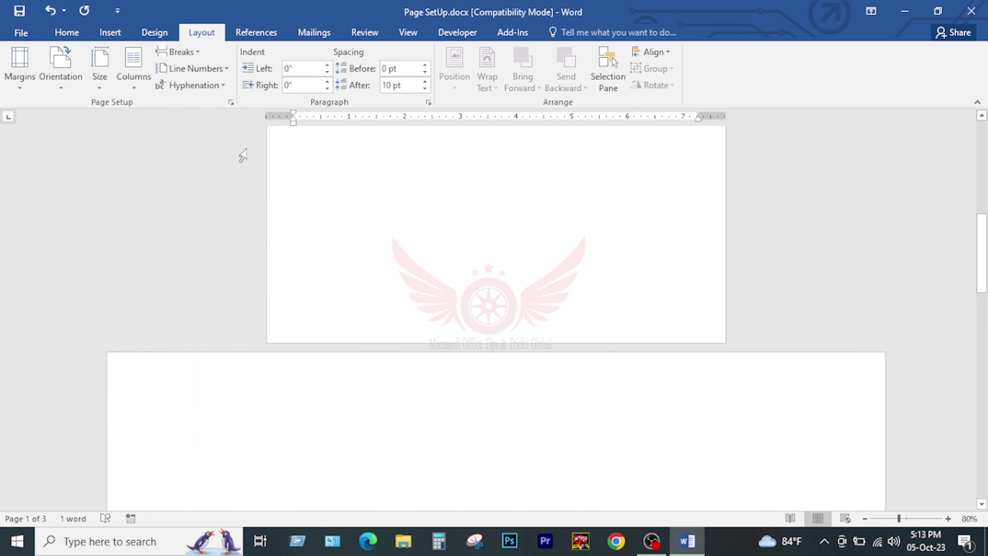
{"action": "scroll", "coordinate": [389, 342], "scroll_direction": "down", "scroll_amount": 3}
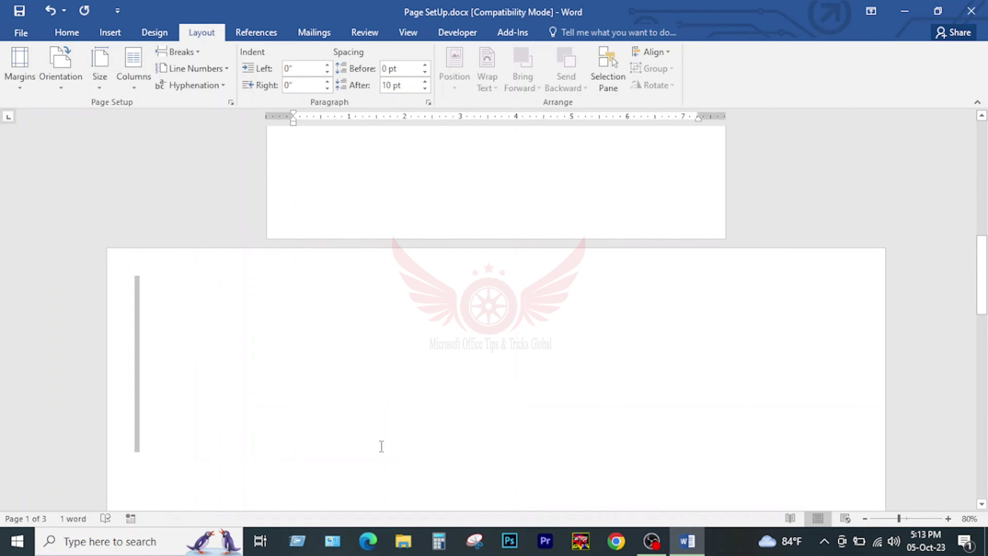
{"action": "scroll", "coordinate": [380, 452], "scroll_direction": "down", "scroll_amount": 3}
{"action": "scroll", "coordinate": [364, 427], "scroll_direction": "down", "scroll_amount": 3}
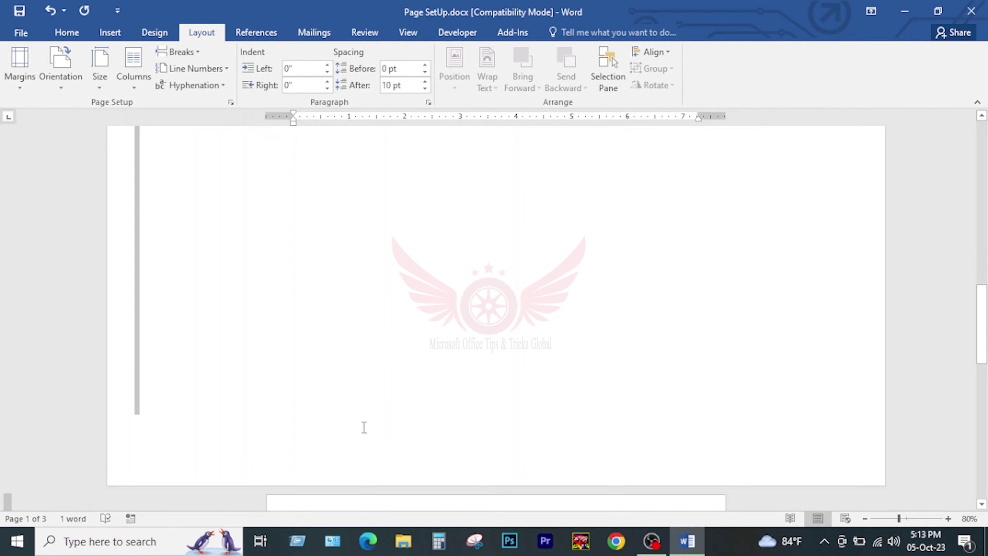
{"action": "left_click", "coordinate": [148, 404]}
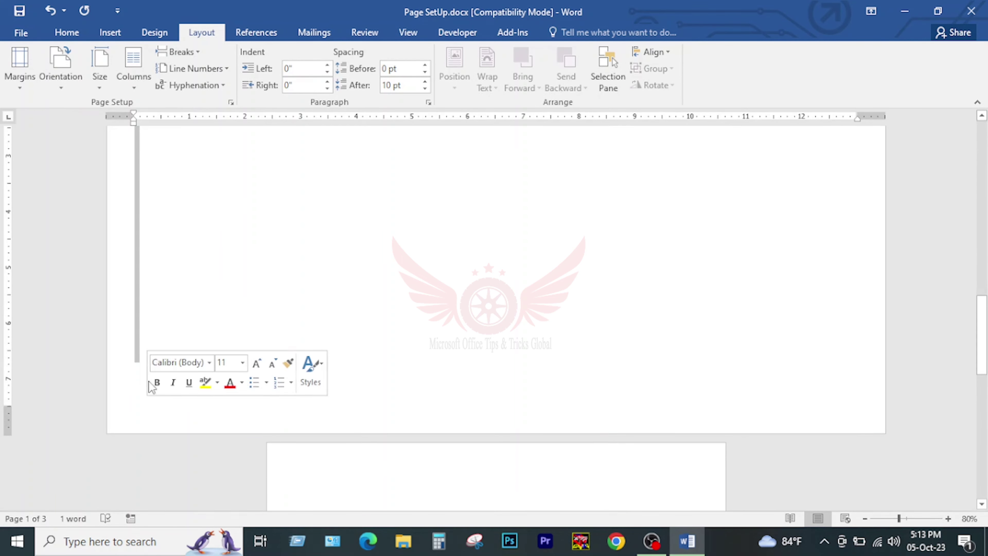
{"action": "left_click", "coordinate": [232, 104]}
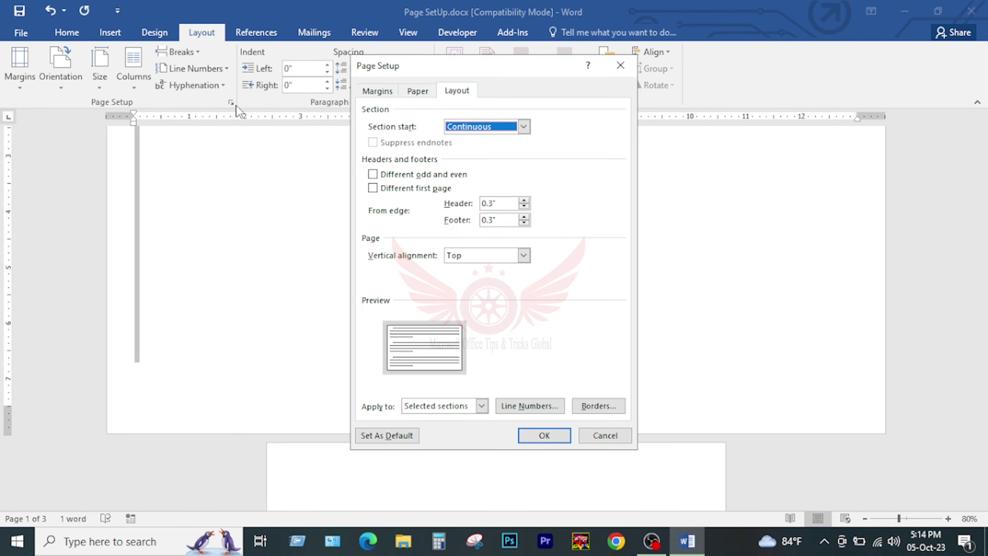
{"action": "left_click", "coordinate": [382, 93]}
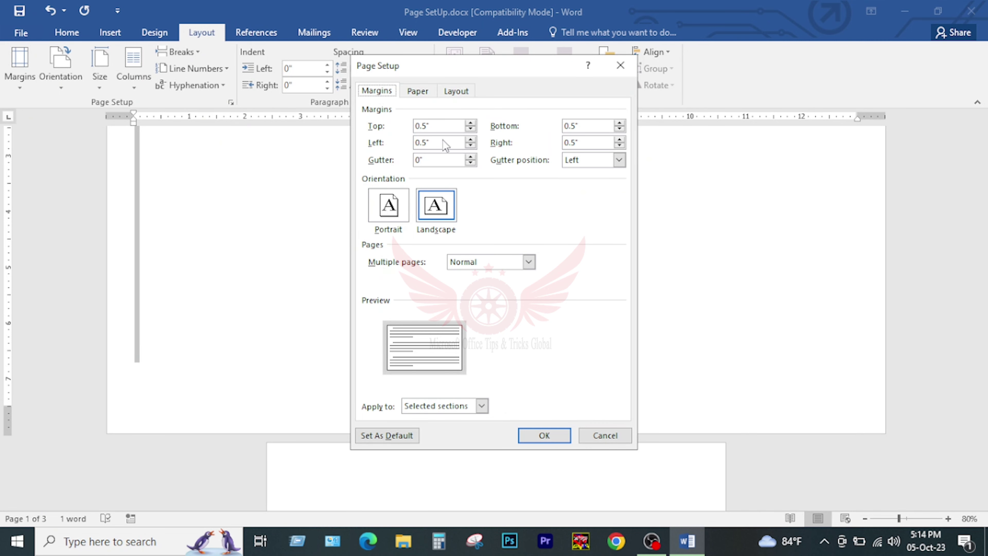
{"action": "left_click", "coordinate": [400, 214]}
{"action": "left_click", "coordinate": [449, 413]}
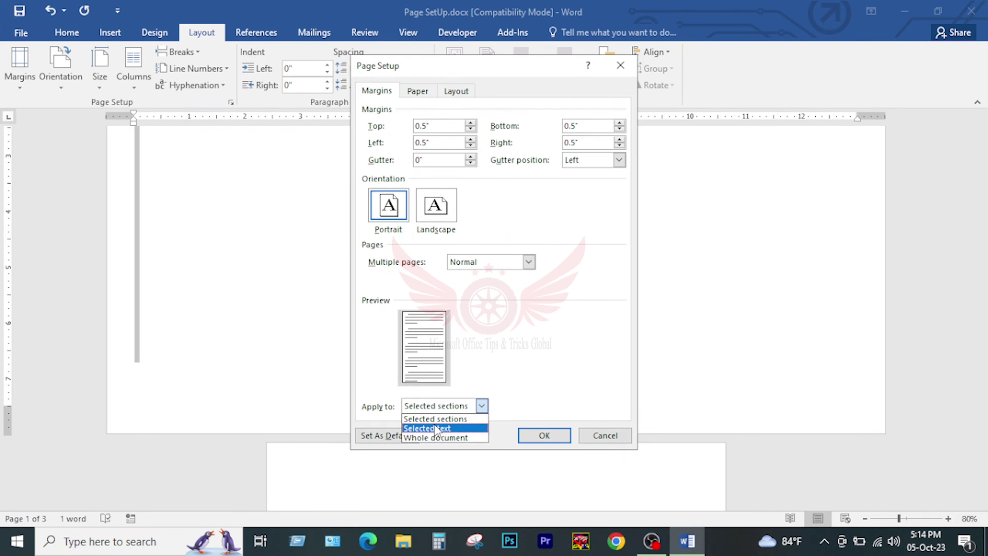
{"action": "left_click", "coordinate": [434, 424]}
- Set the selected text's paper size to A4 and apply the page setup
{"action": "left_click", "coordinate": [418, 91]}
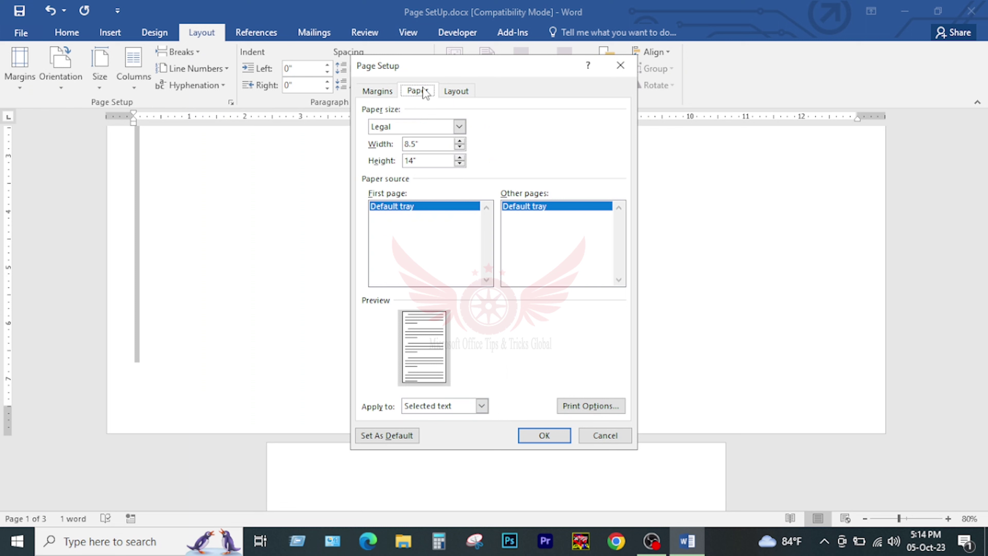
{"action": "left_click", "coordinate": [444, 126]}
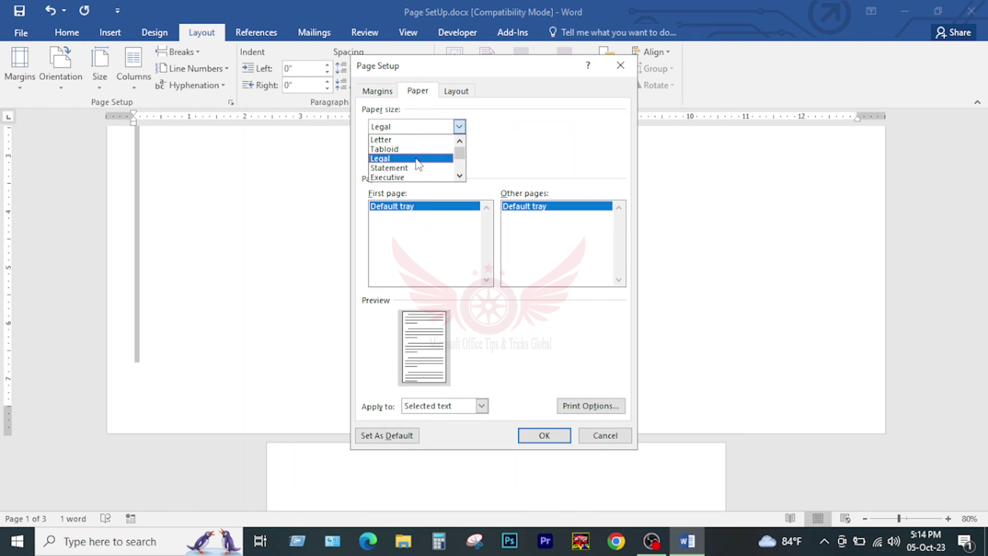
{"action": "scroll", "coordinate": [411, 164], "scroll_direction": "down", "scroll_amount": 2}
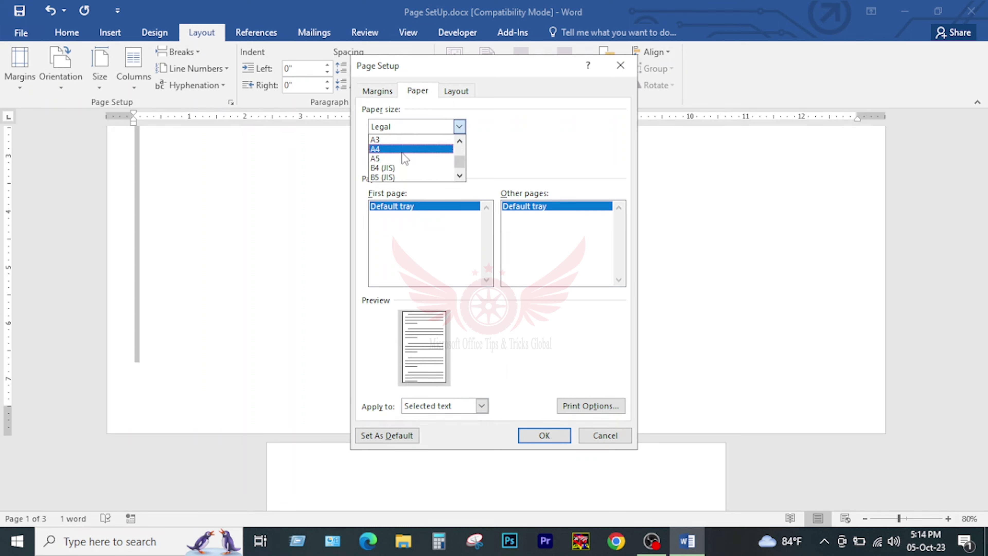
{"action": "left_click", "coordinate": [407, 149]}
{"action": "left_click", "coordinate": [544, 435]}
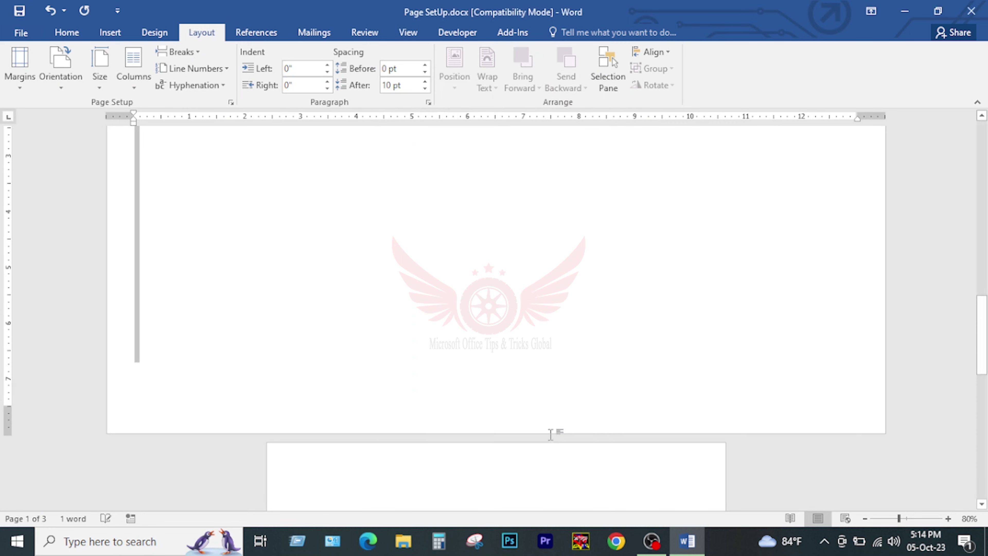
- Look over all the pages of the document and close the document
{"action": "scroll", "coordinate": [538, 293], "scroll_direction": "up", "scroll_amount": 8}
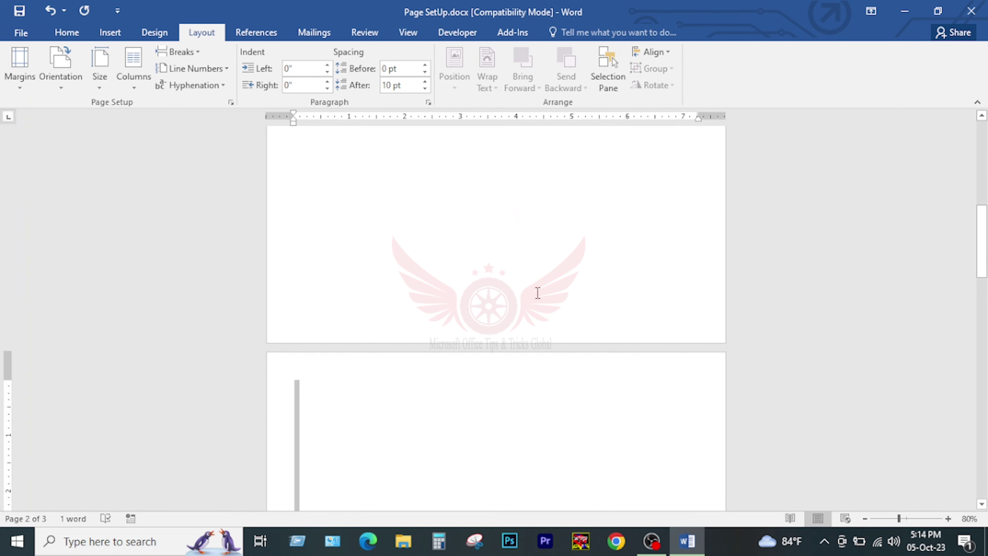
{"action": "scroll", "coordinate": [544, 289], "scroll_direction": "down", "scroll_amount": 7, "text": "ctrl"}
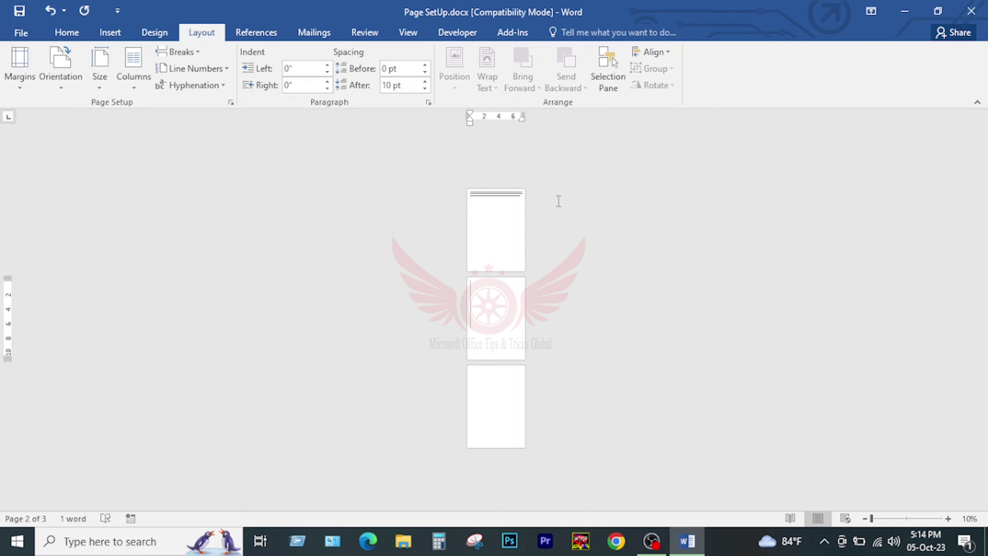
{"action": "scroll", "coordinate": [558, 201], "scroll_direction": "up", "scroll_amount": 5, "text": "ctrl"}
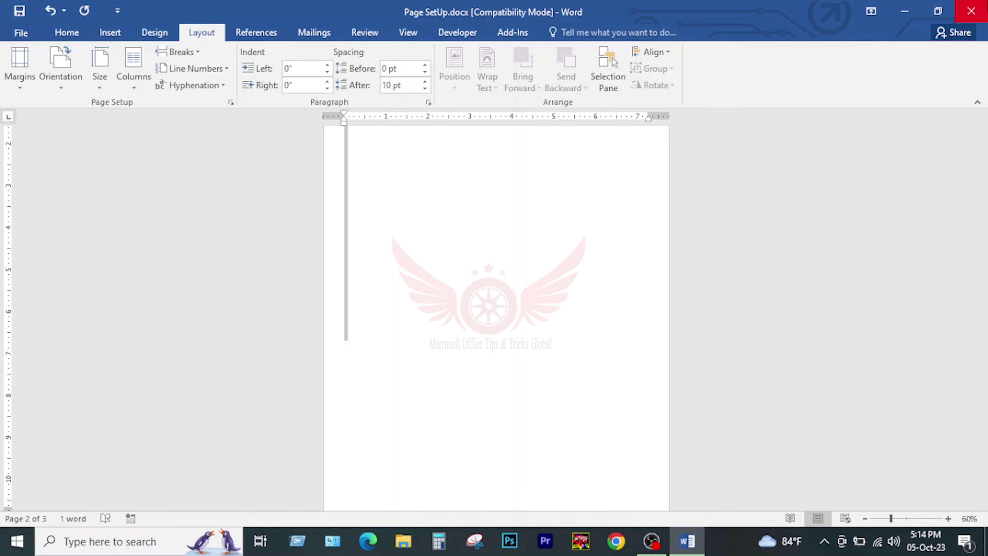
{"action": "left_click", "coordinate": [971, 10]}
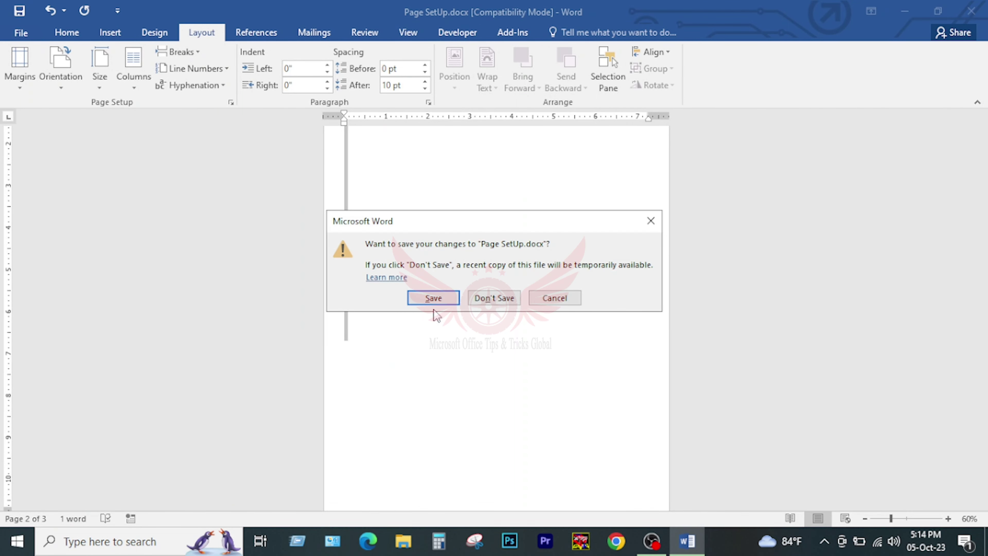